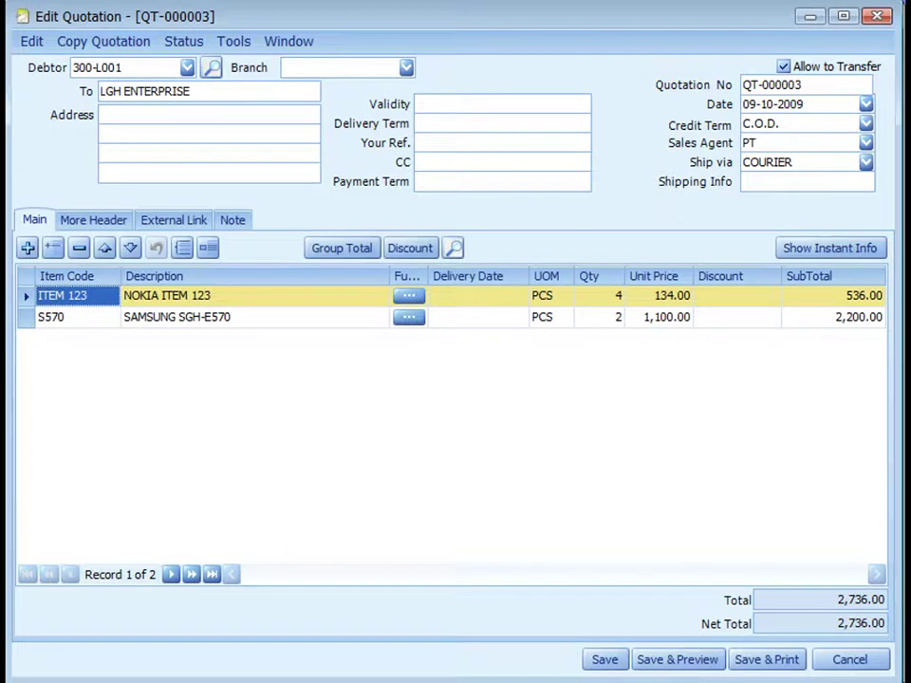
Save the LGH ENTERPRISE quotation, preview its printed report down to the end, and close the preview
{"action": "left_click", "coordinate": [672, 664]}
{"action": "left_click", "coordinate": [640, 479]}
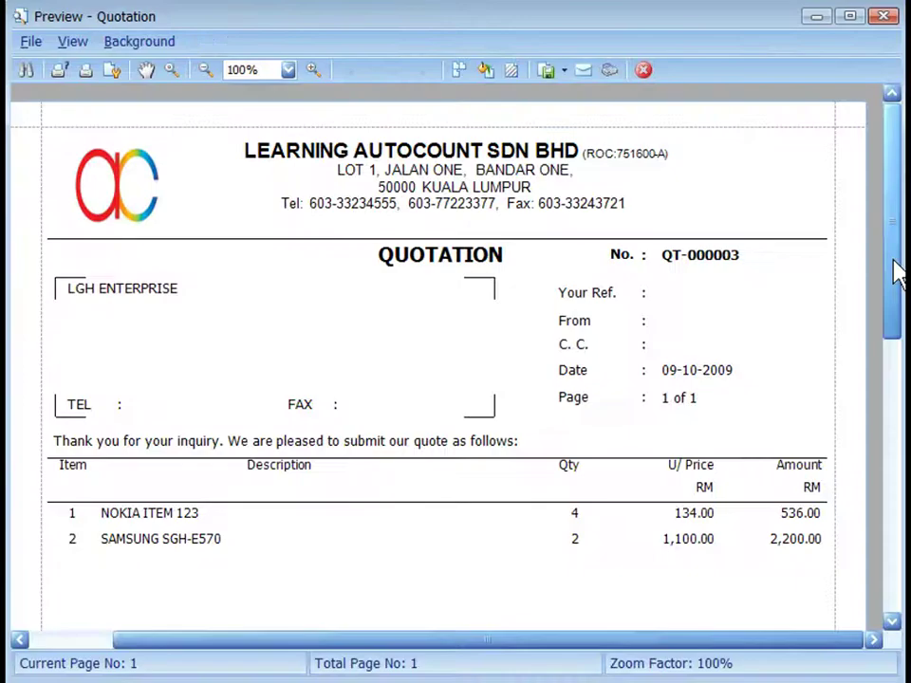
{"action": "left_click_drag", "start_coordinate": [897, 270], "coordinate": [888, 484]}
{"action": "key", "text": "Escape"}
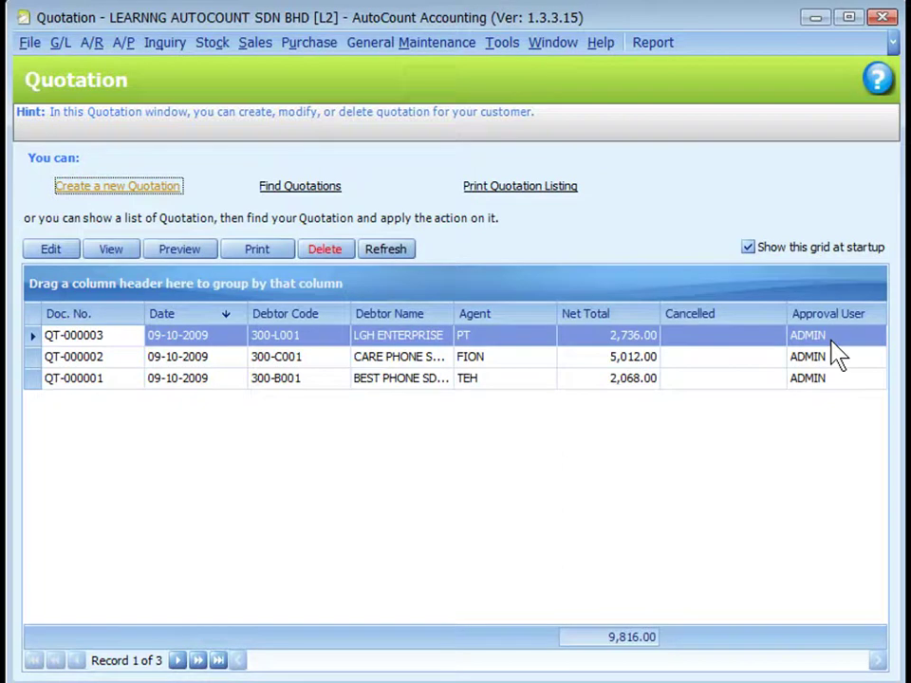
Open the access rights in User Maintenance and expand the rights tree down to Invoicing, Sales, Quotation
{"action": "left_click", "coordinate": [418, 44]}
{"action": "left_click", "coordinate": [454, 96]}
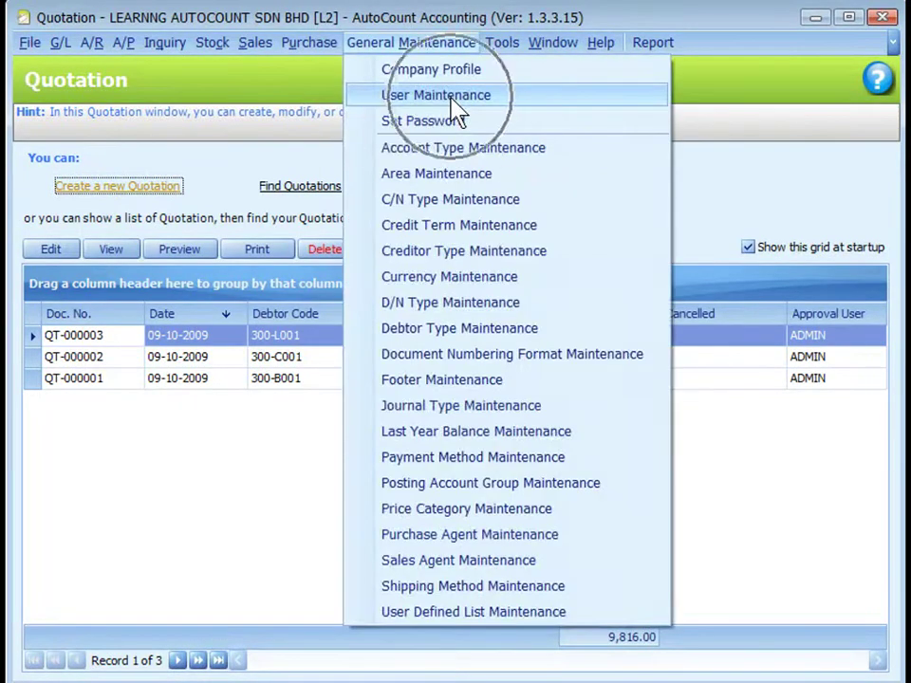
{"action": "left_click", "coordinate": [104, 457]}
{"action": "left_click", "coordinate": [162, 175]}
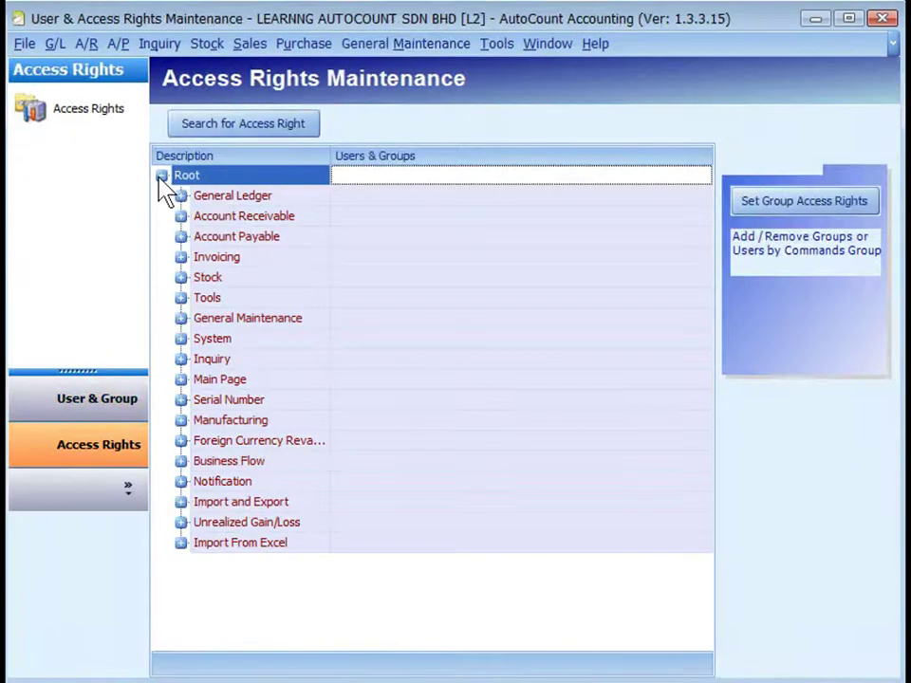
{"action": "left_click", "coordinate": [180, 257]}
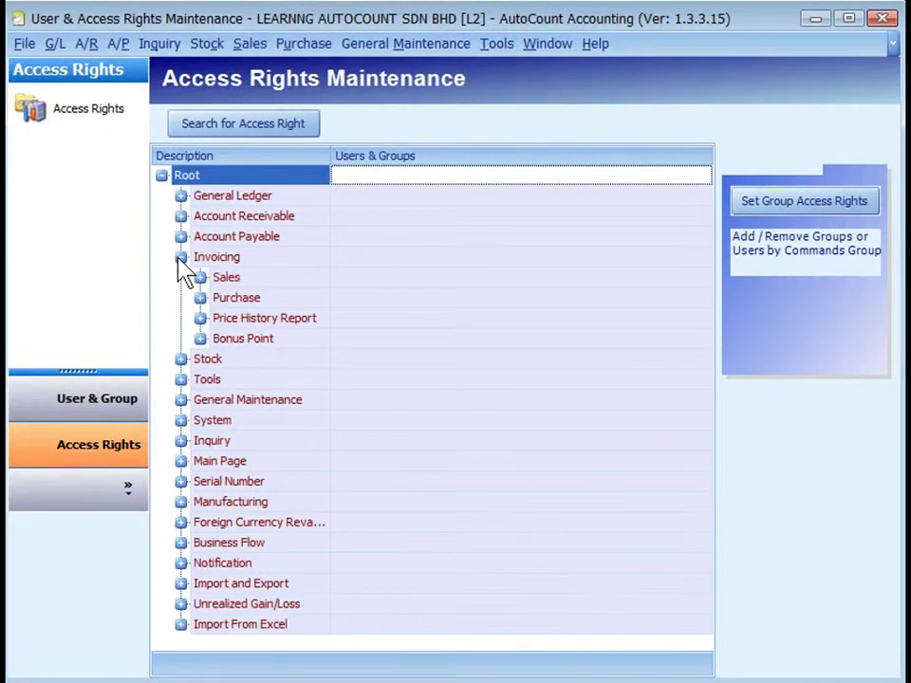
{"action": "left_click", "coordinate": [200, 277]}
{"action": "left_click", "coordinate": [219, 297]}
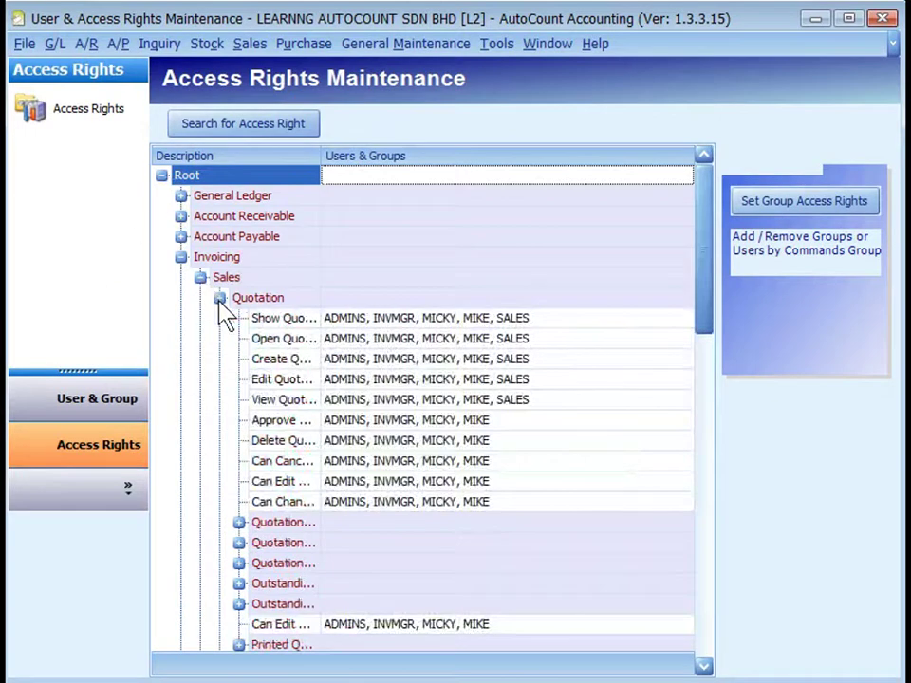
Revoke the Approve Quotation right from the second-to-last user in the list and apply the change
{"action": "left_click_drag", "start_coordinate": [711, 292], "coordinate": [712, 315]}
{"action": "left_click_drag", "start_coordinate": [321, 155], "coordinate": [452, 159]}
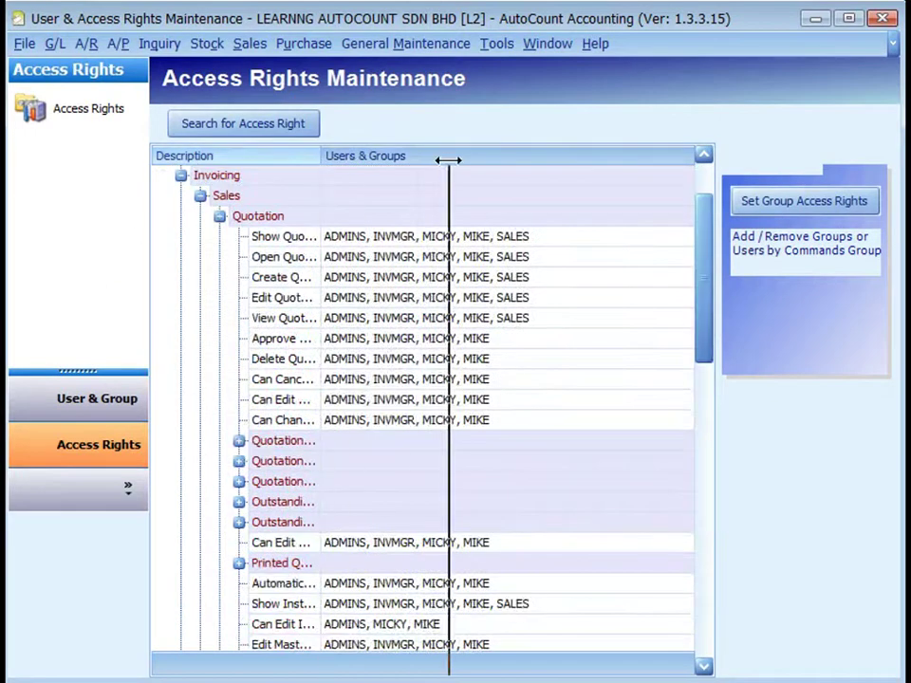
{"action": "left_click", "coordinate": [363, 352]}
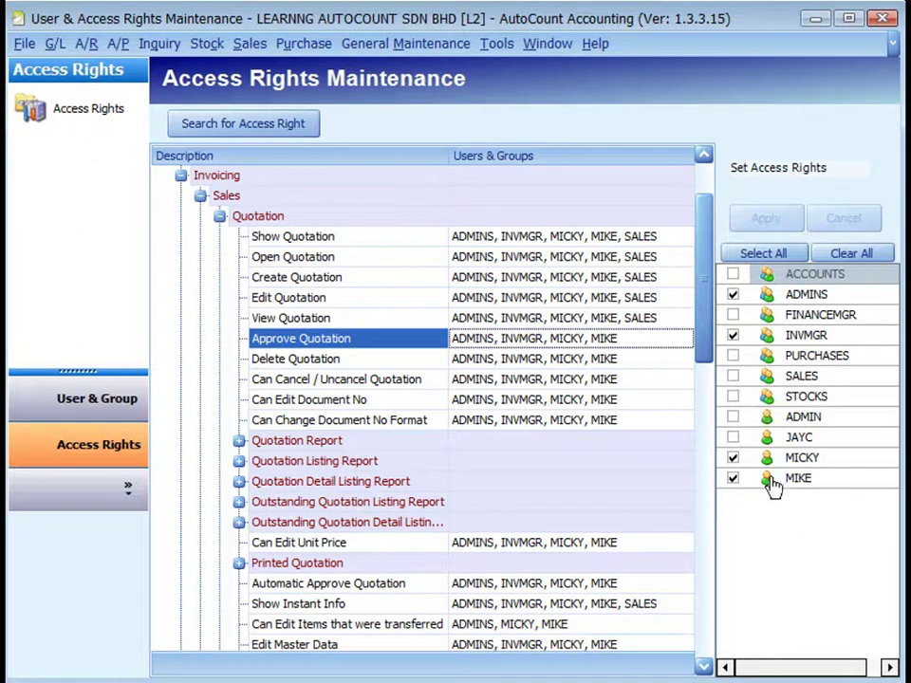
{"action": "left_click", "coordinate": [732, 457]}
{"action": "left_click", "coordinate": [767, 220]}
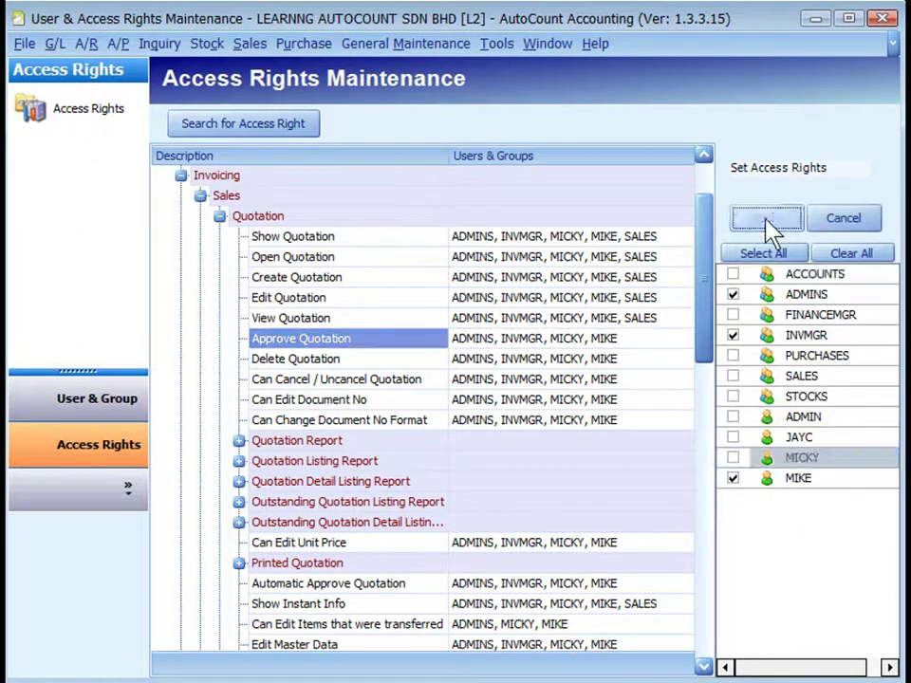
Revoke the Automatic Approve Quotation right from the second-to-last user as well and apply the change
{"action": "scroll", "coordinate": [706, 309], "scroll_direction": "down", "scroll_amount": 2}
{"action": "scroll", "coordinate": [707, 308], "scroll_direction": "down", "scroll_amount": 1}
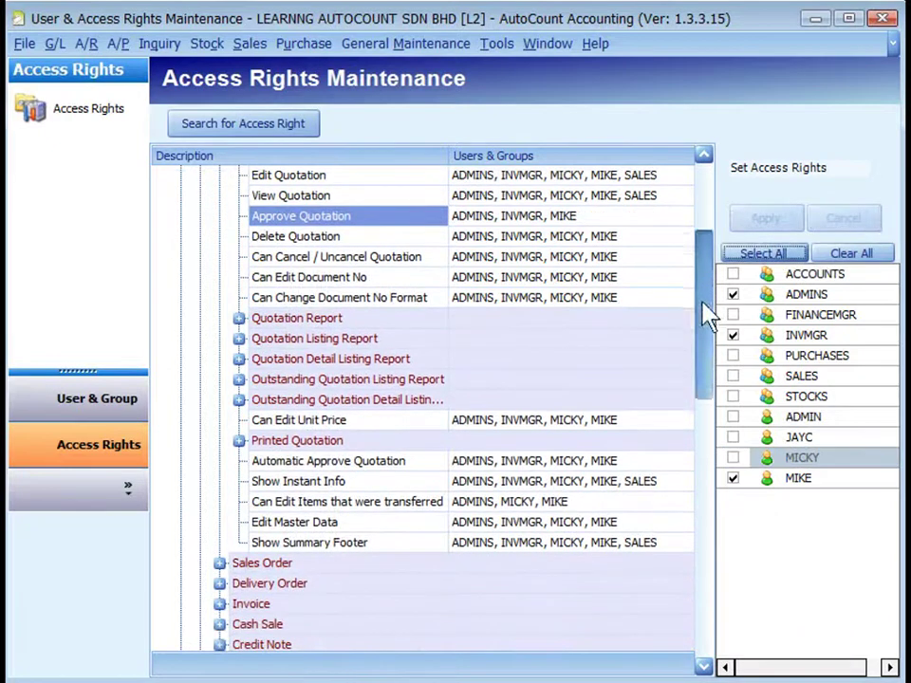
{"action": "left_click", "coordinate": [347, 466]}
{"action": "left_click", "coordinate": [733, 459]}
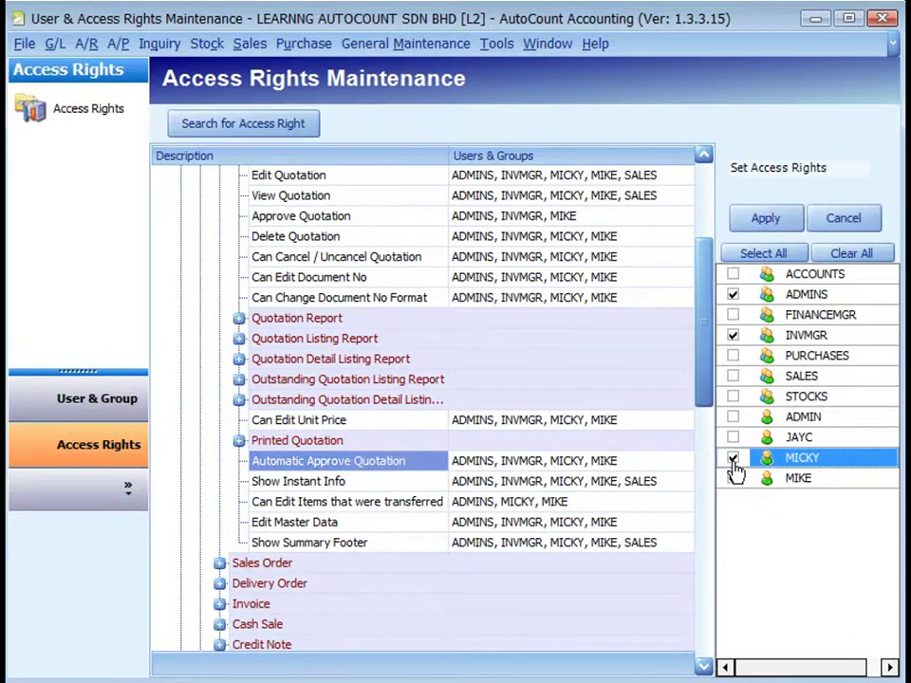
{"action": "left_click", "coordinate": [733, 461]}
{"action": "left_click", "coordinate": [733, 478]}
{"action": "left_click", "coordinate": [765, 218]}
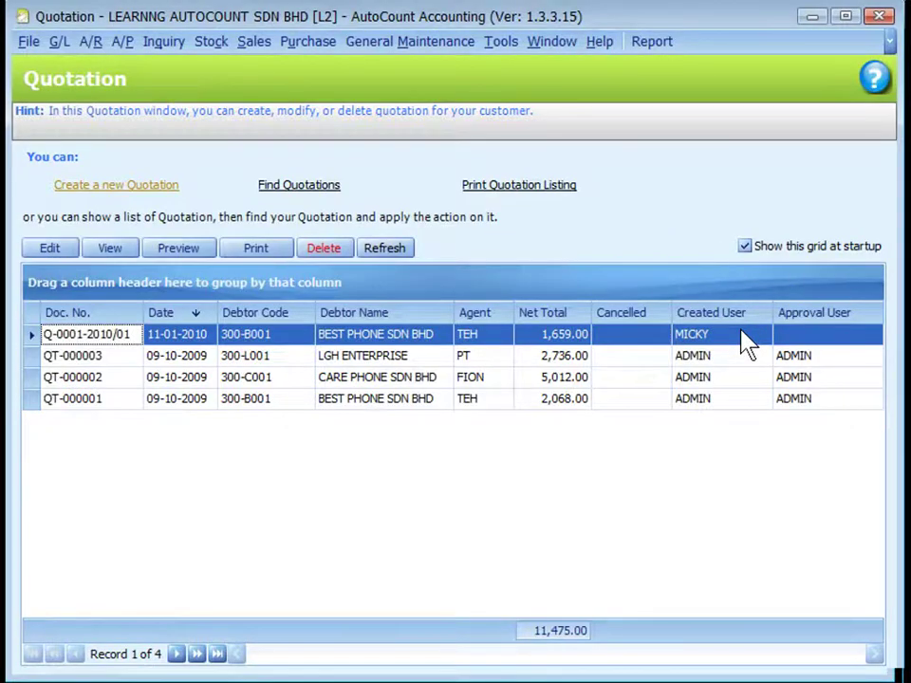
Approve the BEST PHONE SDN BHD quotation dated 11-01-2010 that has no approval user, and open the quotation listing report
{"action": "left_click", "coordinate": [827, 334]}
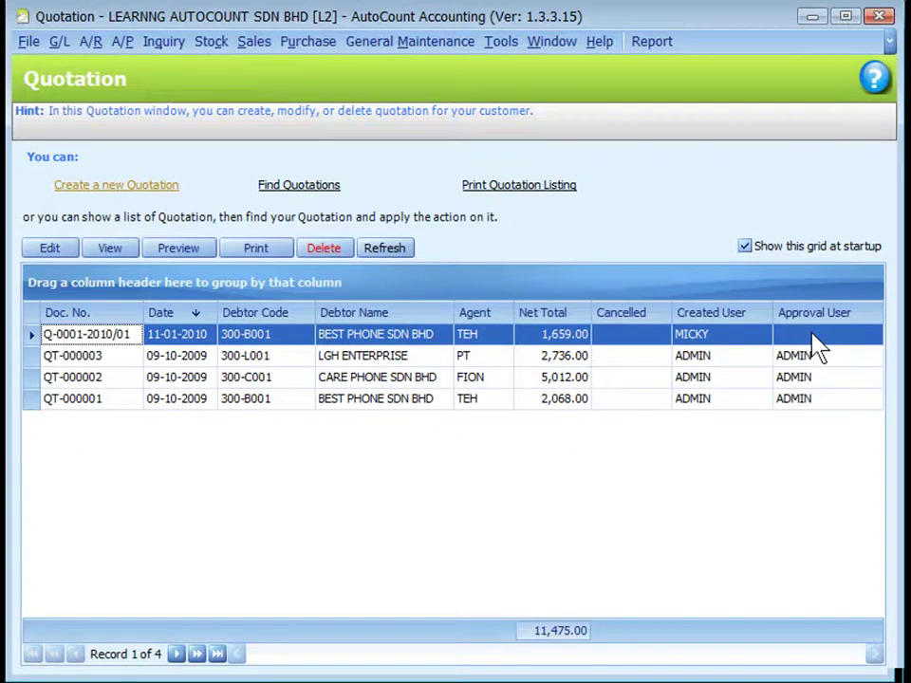
{"action": "left_click", "coordinate": [110, 250]}
{"action": "left_click", "coordinate": [378, 654]}
{"action": "left_click", "coordinate": [402, 376]}
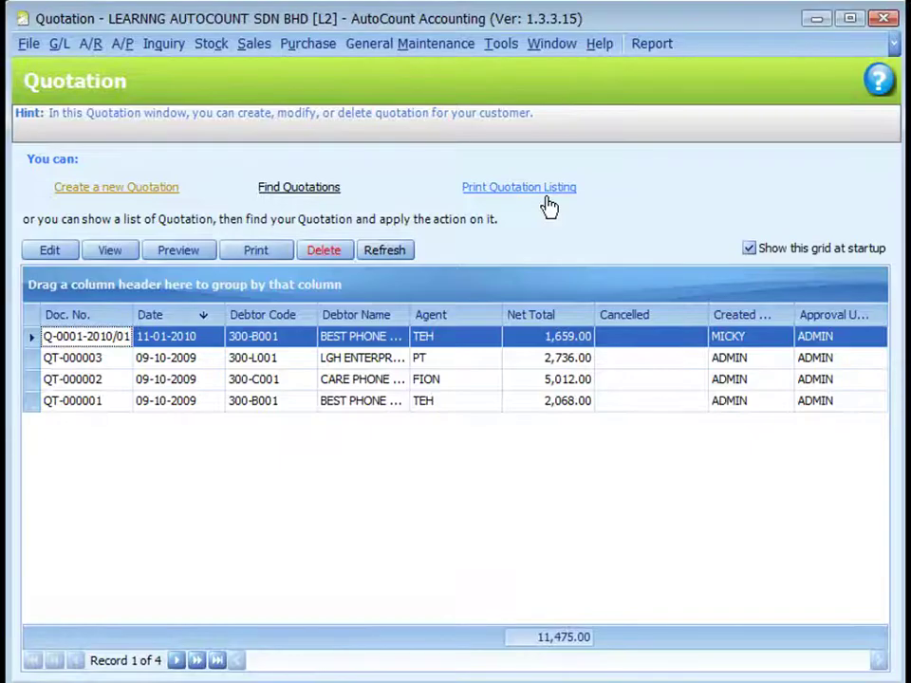
{"action": "left_click", "coordinate": [543, 190]}
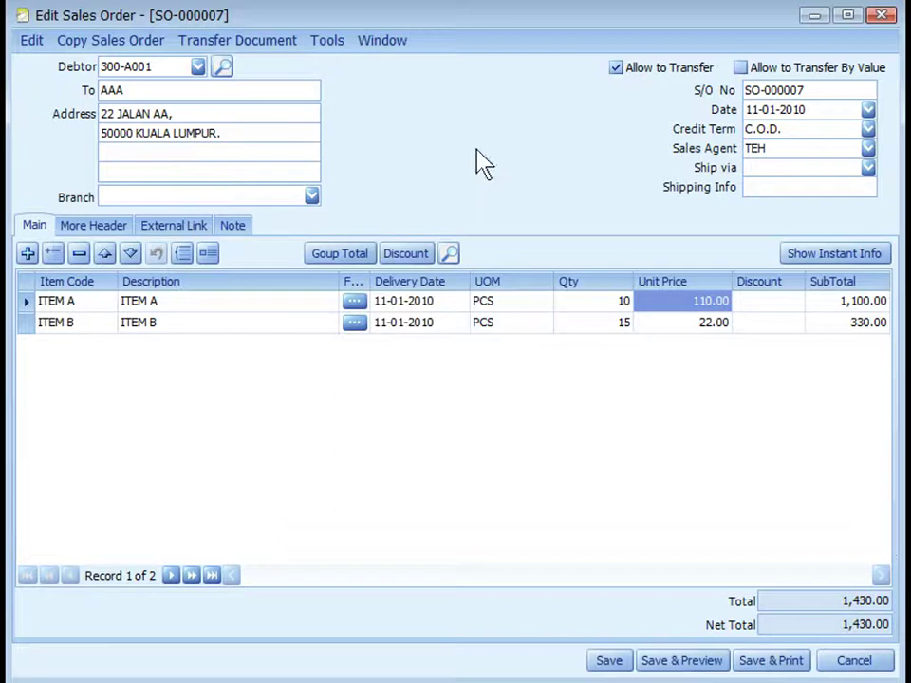
{"action": "left_click", "coordinate": [80, 42]}
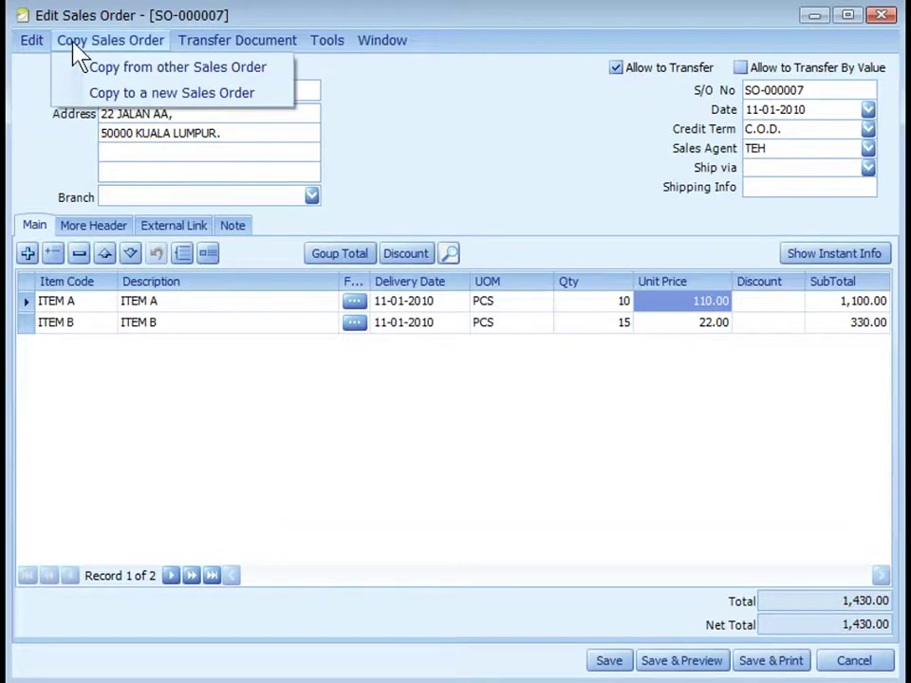
{"action": "left_click", "coordinate": [74, 44]}
{"action": "left_click", "coordinate": [74, 47]}
{"action": "mouse_move", "coordinate": [277, 45]}
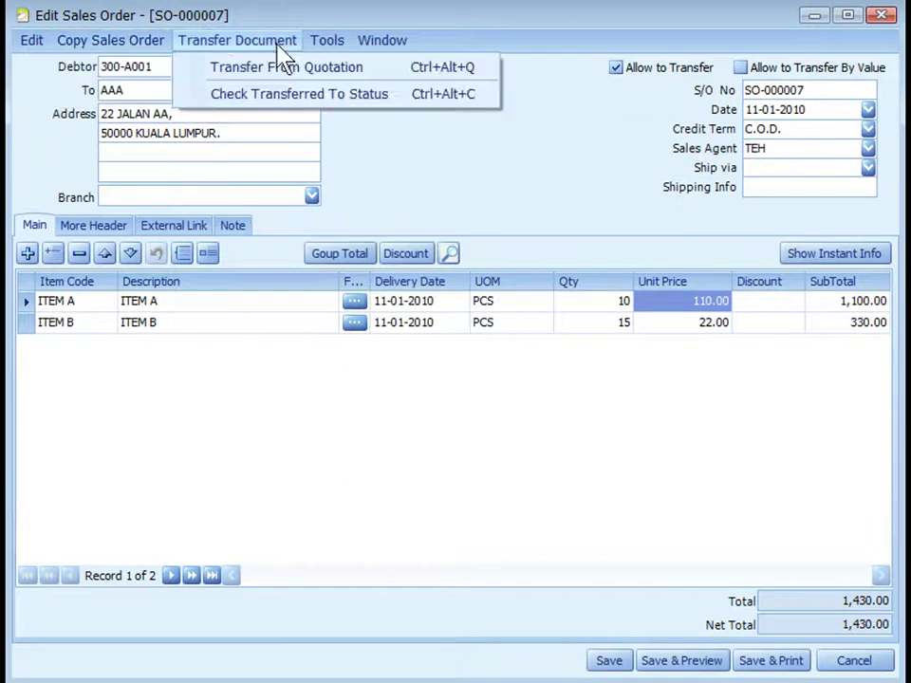
{"action": "left_click", "coordinate": [549, 198]}
Enable Allow to Transfer By Value for the AAA sales order and save it
{"action": "left_click", "coordinate": [619, 77]}
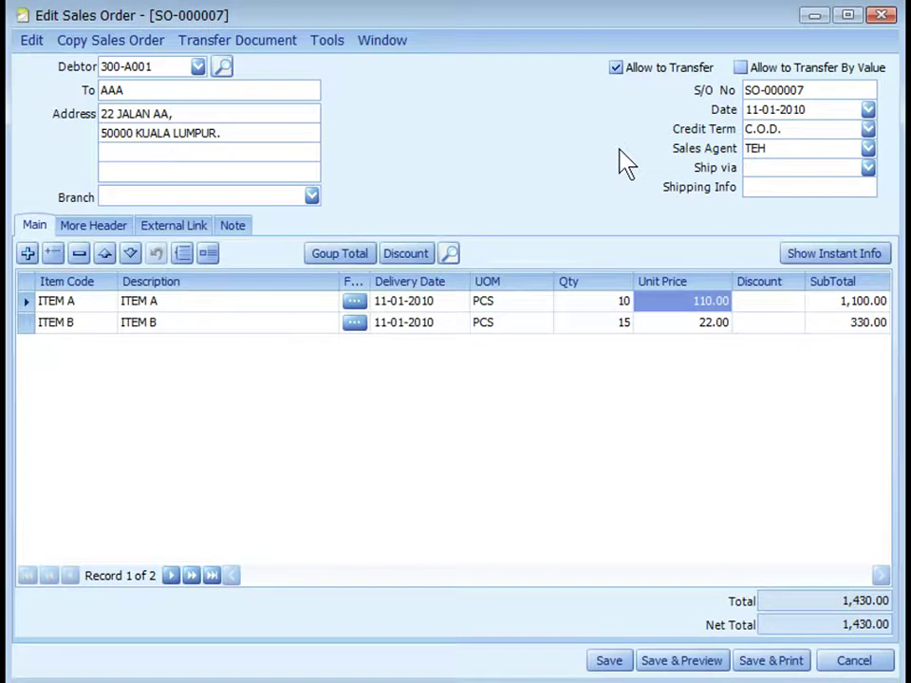
{"action": "left_click", "coordinate": [762, 70]}
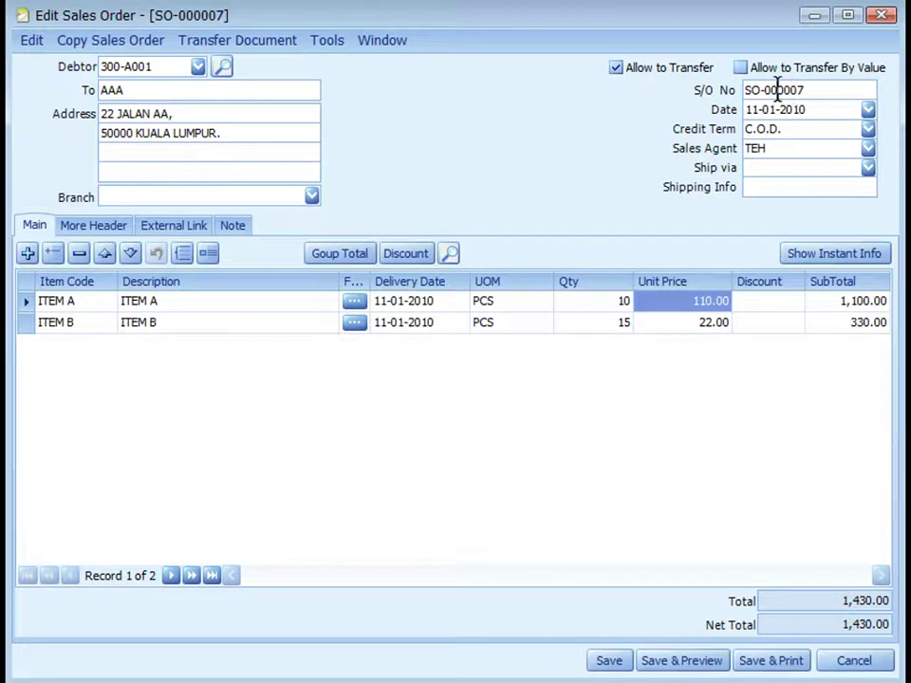
{"action": "left_click", "coordinate": [759, 70]}
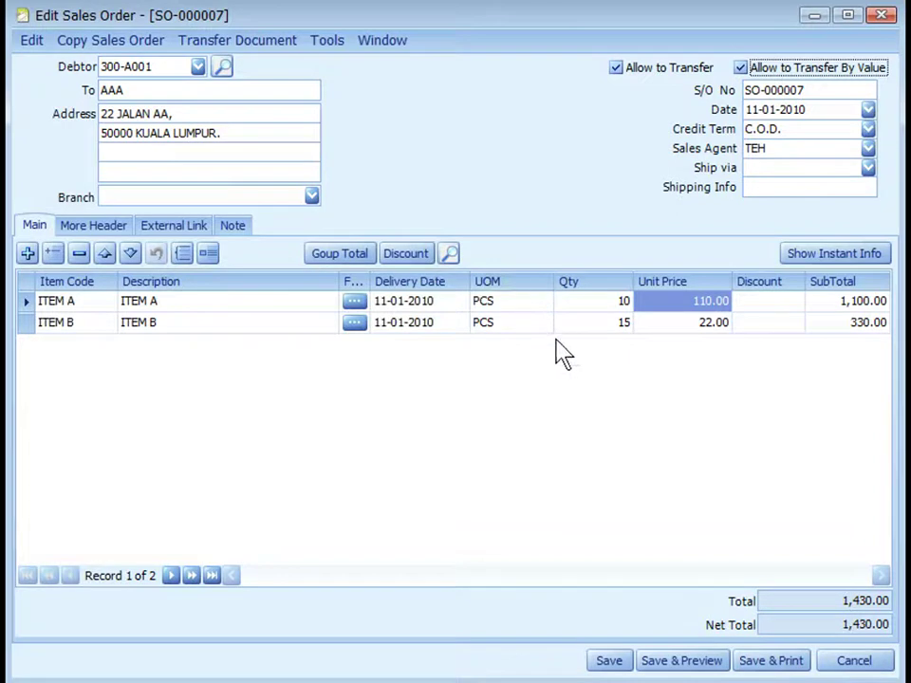
{"action": "left_click", "coordinate": [609, 662]}
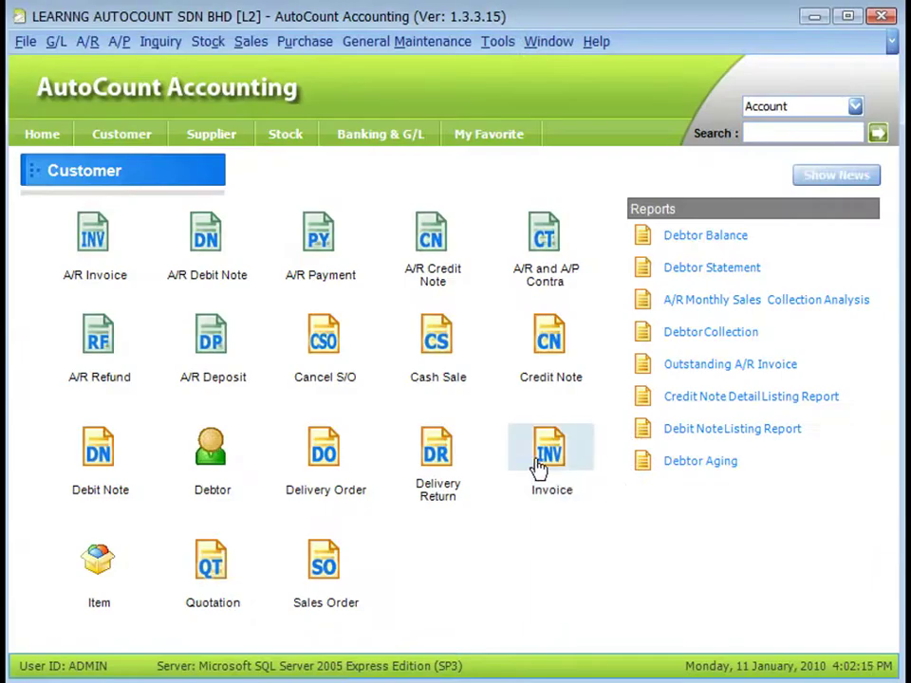
Start a new invoice and transfer the AAA sales order into it by value
{"action": "left_click", "coordinate": [552, 461]}
{"action": "left_click", "coordinate": [215, 44]}
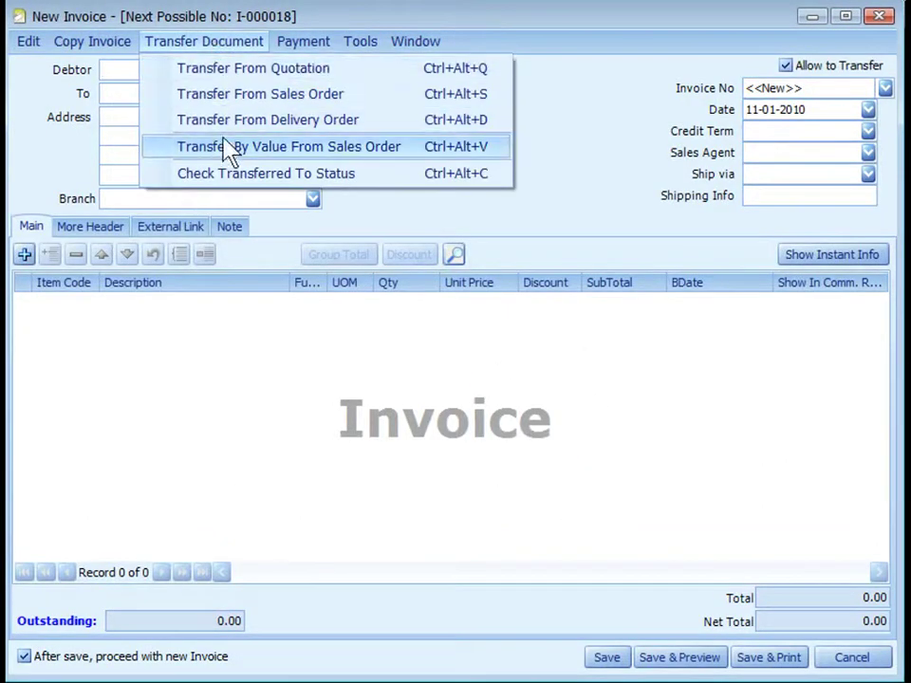
{"action": "left_click", "coordinate": [372, 157]}
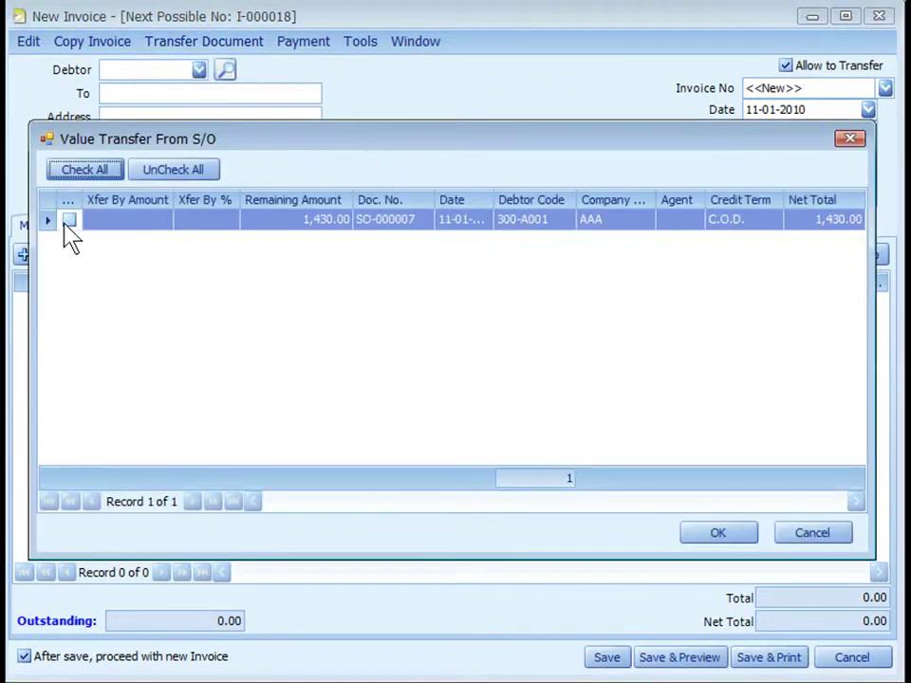
{"action": "left_click", "coordinate": [69, 220]}
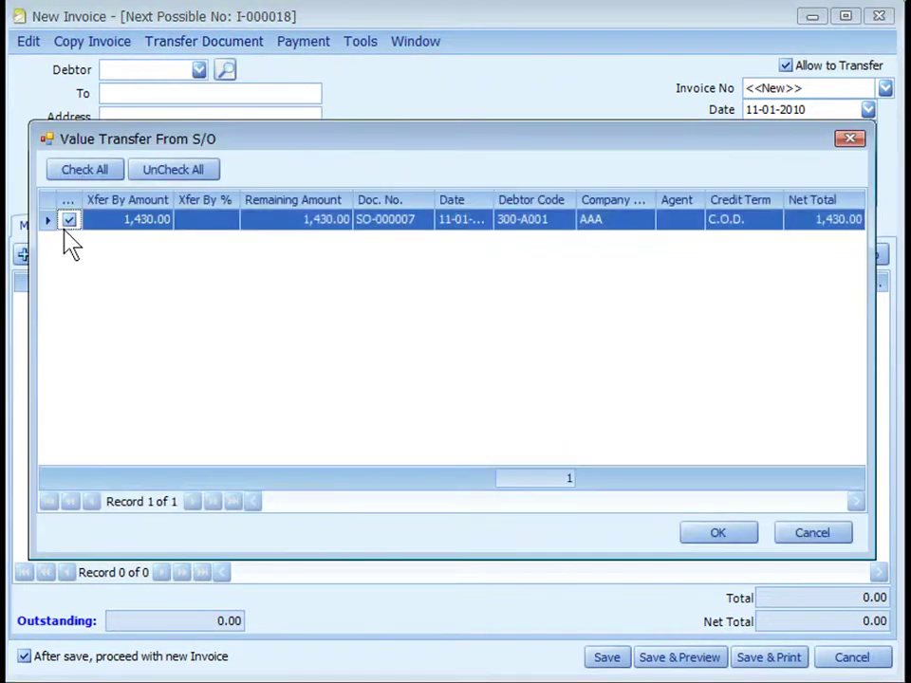
{"action": "key", "text": "Return"}
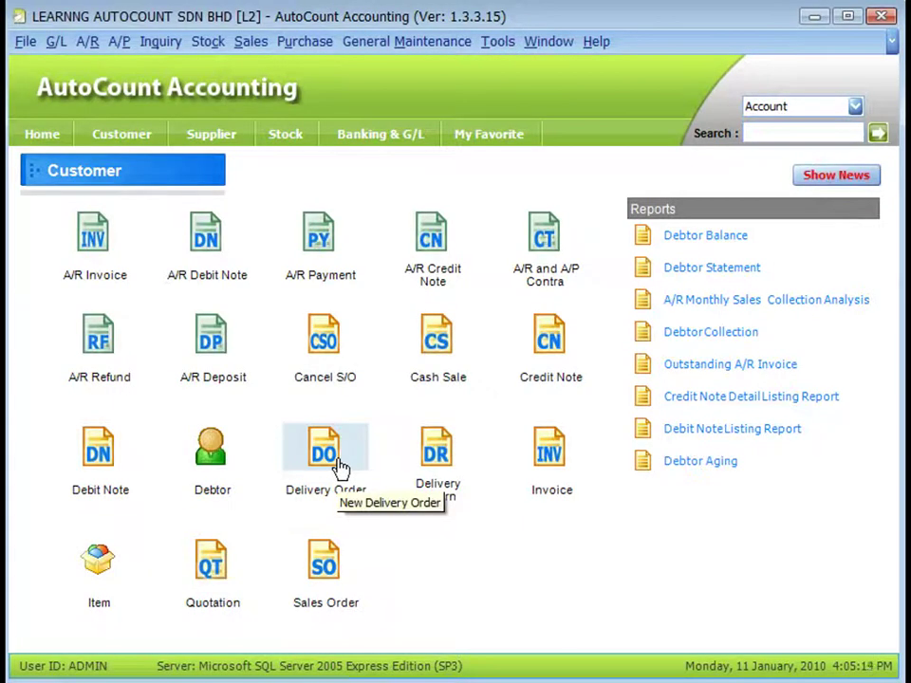
Create a new delivery order by full document transfer from the AAA sales order with Copy Full Details, and save it
{"action": "left_click", "coordinate": [341, 468]}
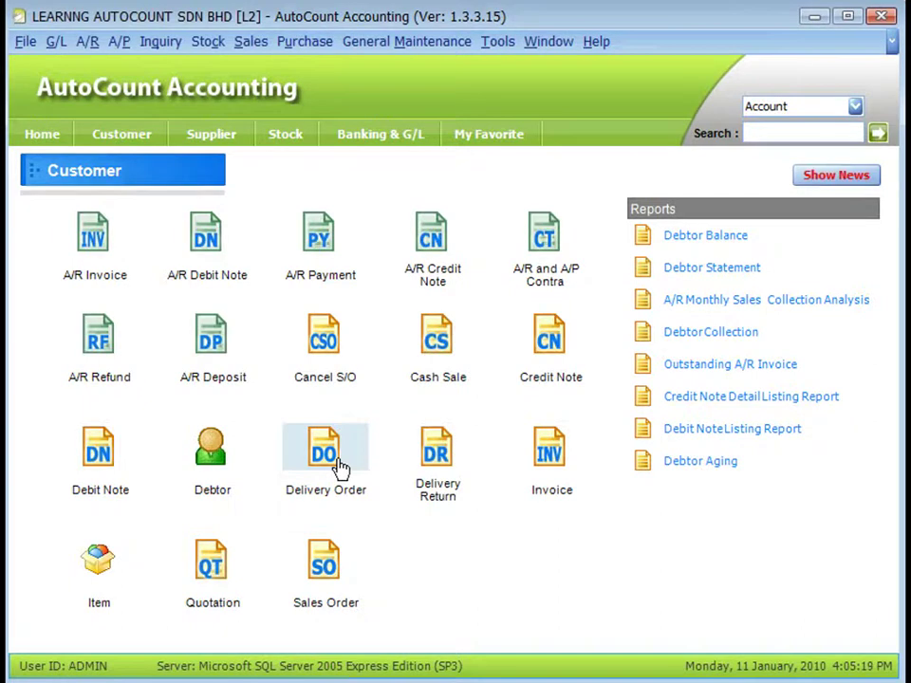
{"action": "left_click", "coordinate": [340, 468]}
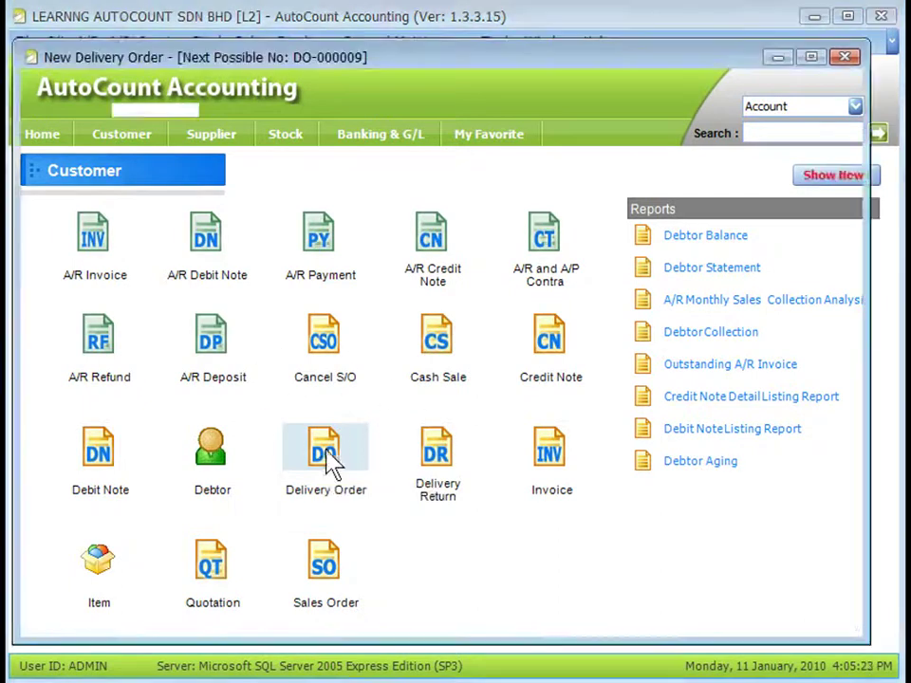
{"action": "left_click", "coordinate": [285, 92]}
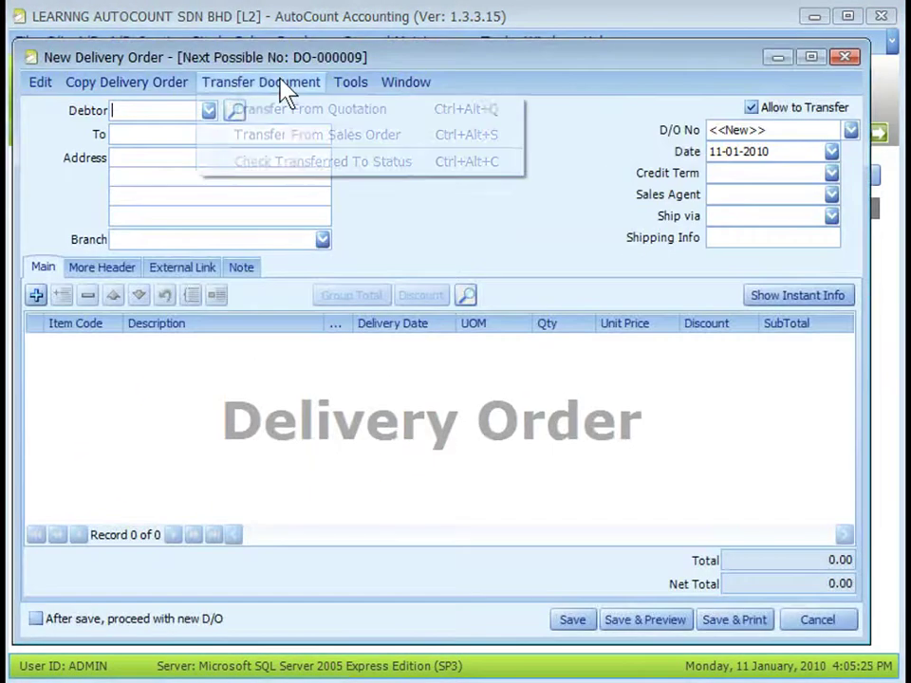
{"action": "left_click", "coordinate": [297, 138]}
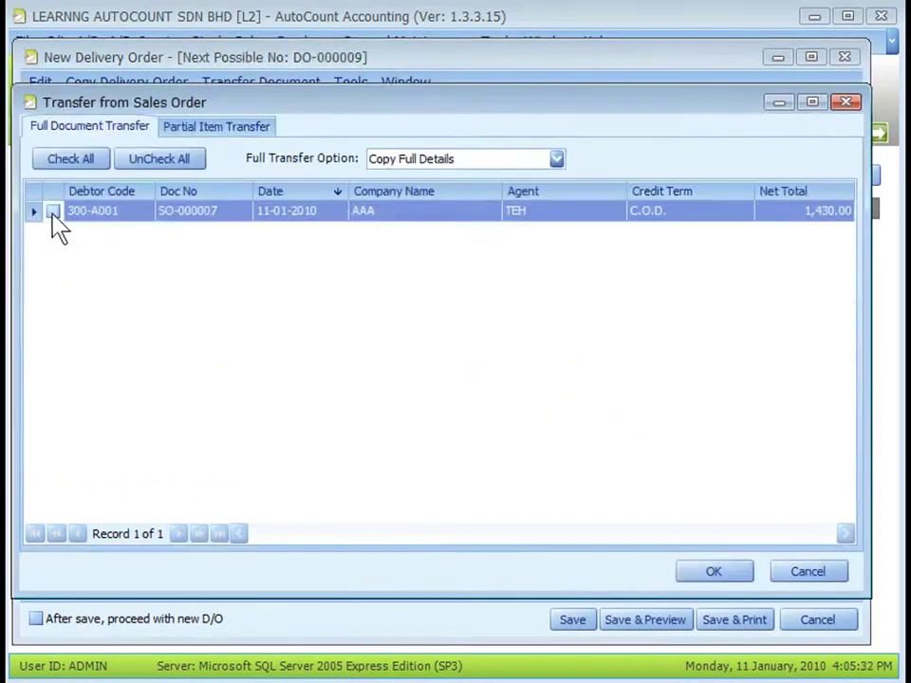
{"action": "left_click", "coordinate": [52, 211]}
{"action": "left_click", "coordinate": [711, 575]}
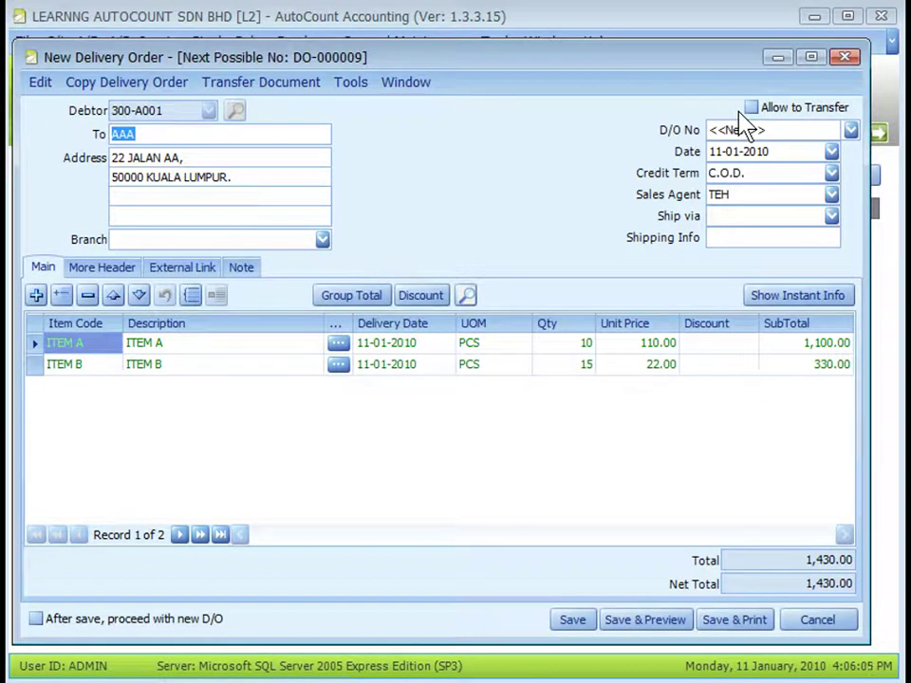
{"action": "left_click", "coordinate": [575, 619]}
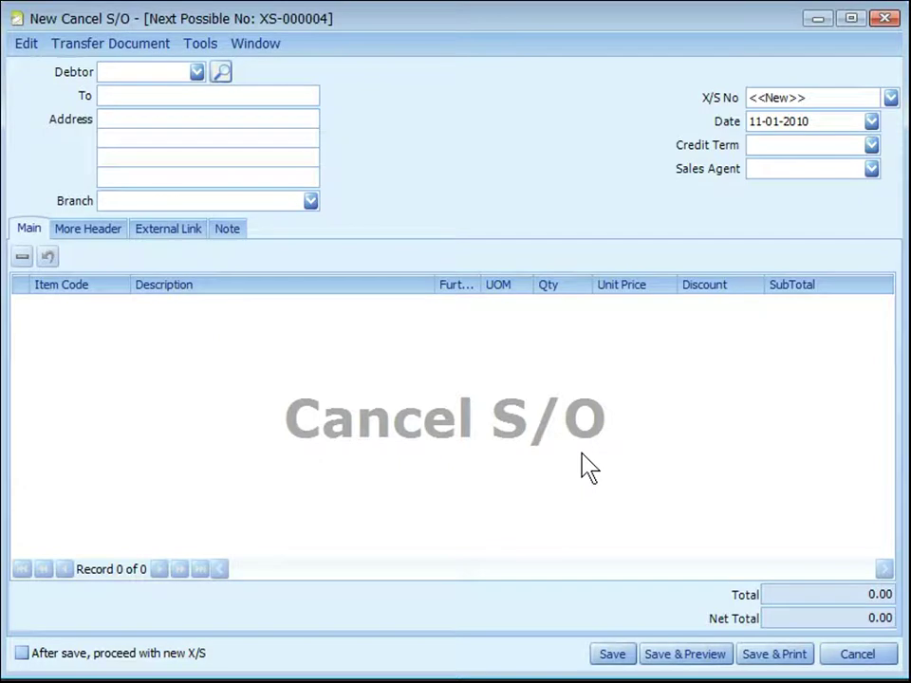
Transfer the BEST PHONE SDN BHD sales order of 11-01-2010 into the new Cancel S/O by full document transfer with Copy Full Details
{"action": "left_click", "coordinate": [136, 49]}
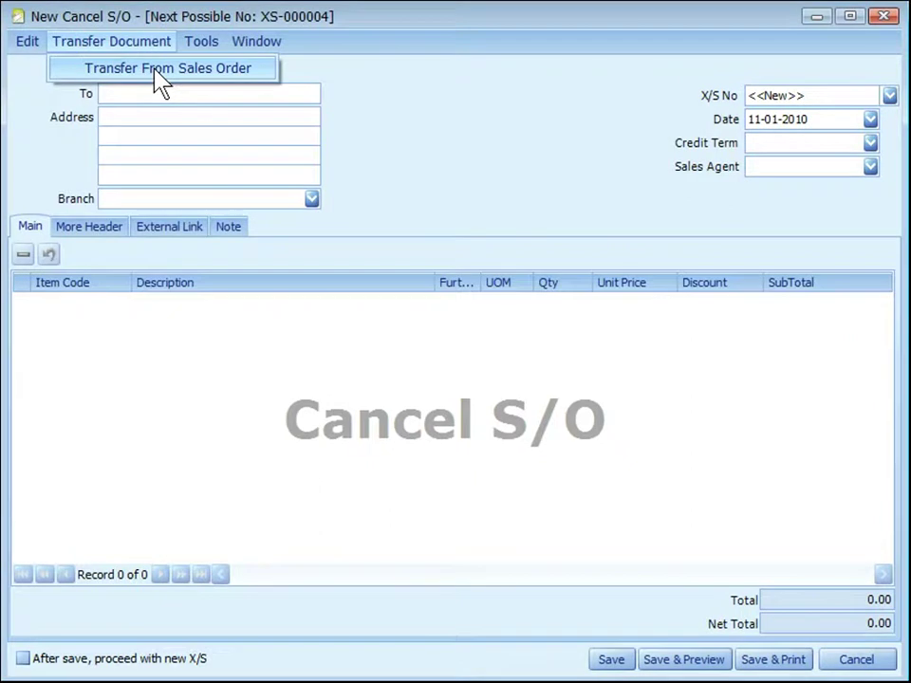
{"action": "left_click", "coordinate": [158, 72]}
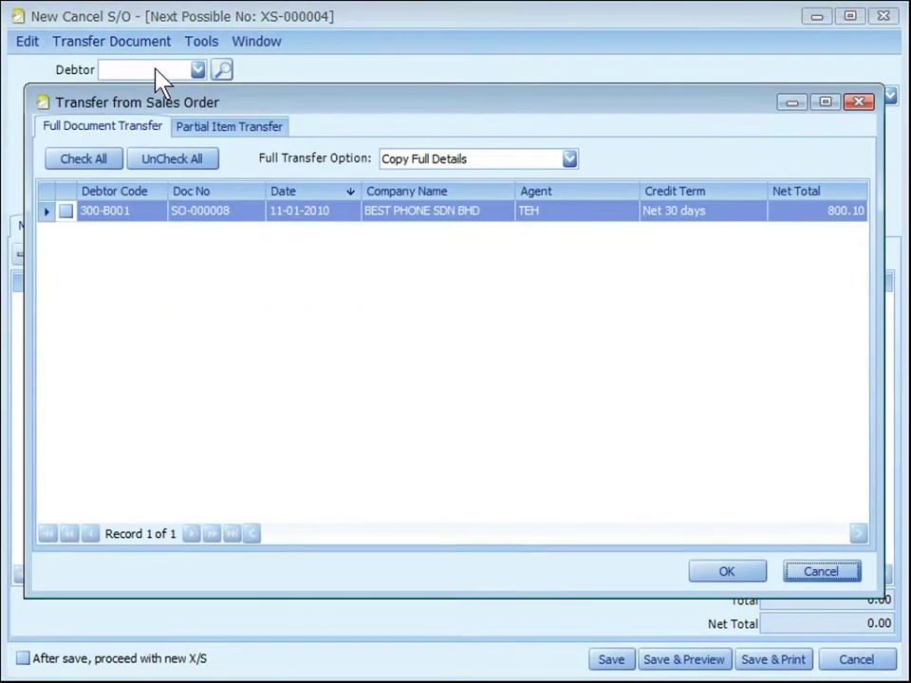
{"action": "left_click", "coordinate": [225, 127]}
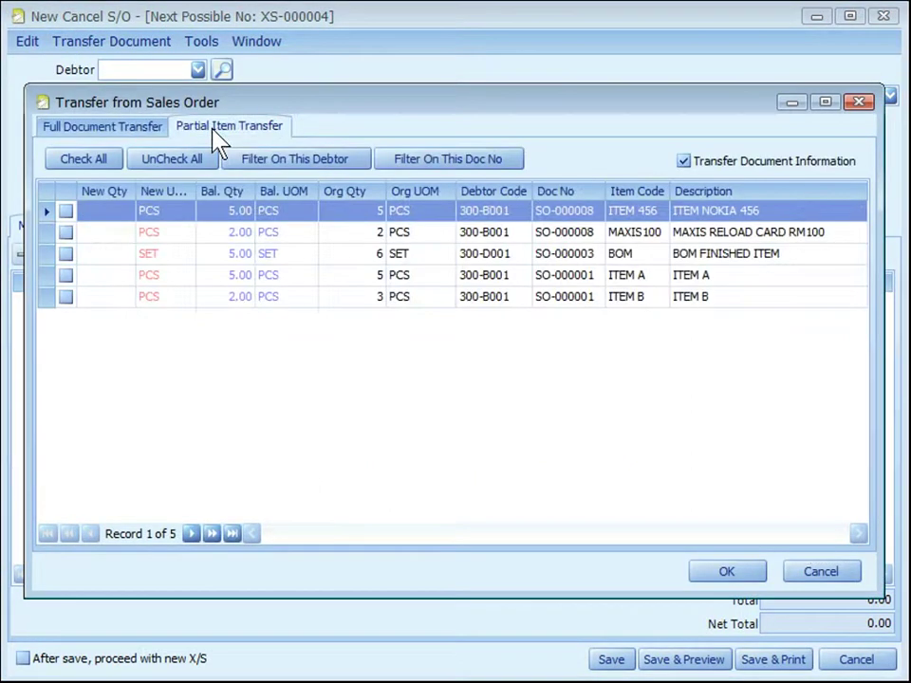
{"action": "left_click", "coordinate": [99, 125]}
{"action": "left_click", "coordinate": [62, 214]}
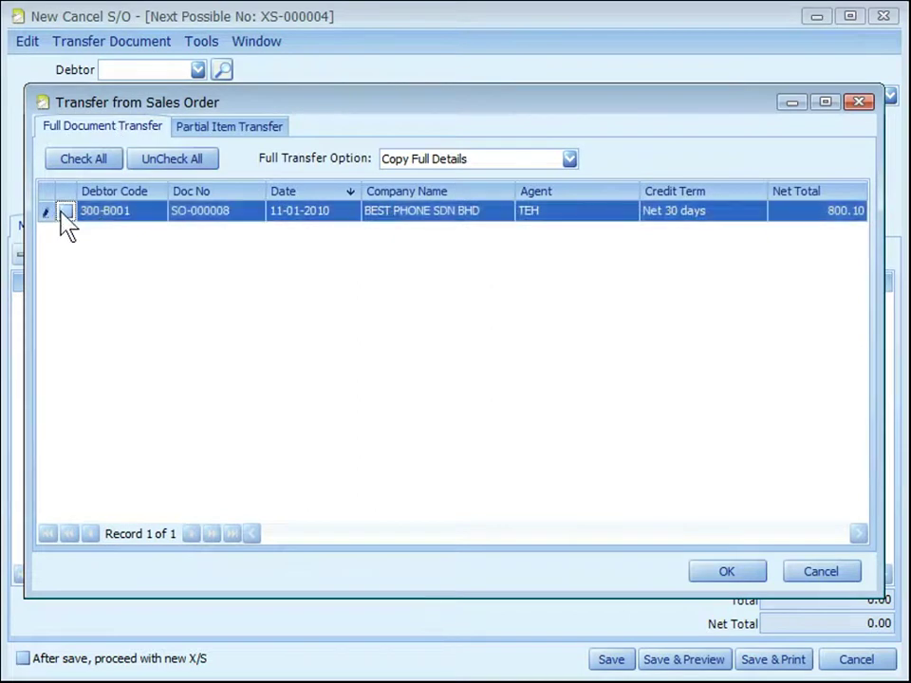
{"action": "left_click", "coordinate": [65, 212]}
{"action": "left_click", "coordinate": [732, 577]}
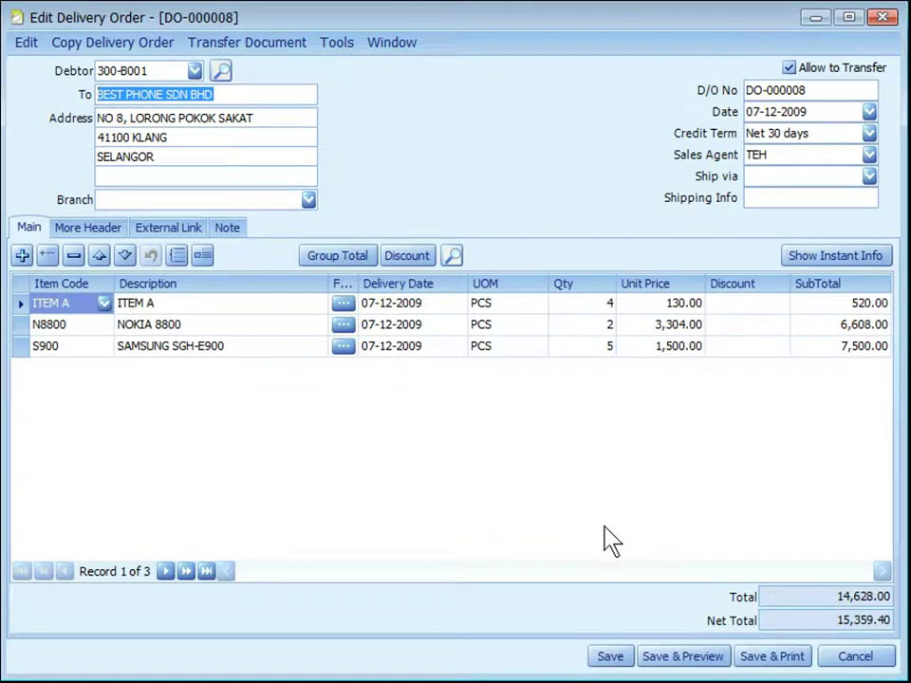
Check the transfer status of the BEST PHONE SDN BHD delivery order dated 10-10-2009, and try to edit that order
{"action": "left_click", "coordinate": [80, 44]}
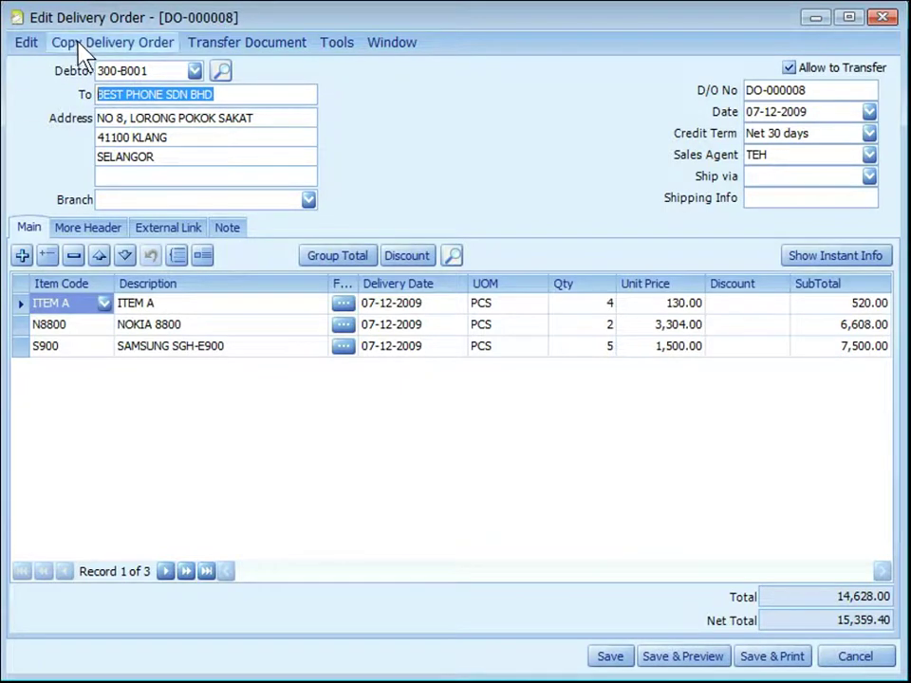
{"action": "left_click", "coordinate": [255, 50]}
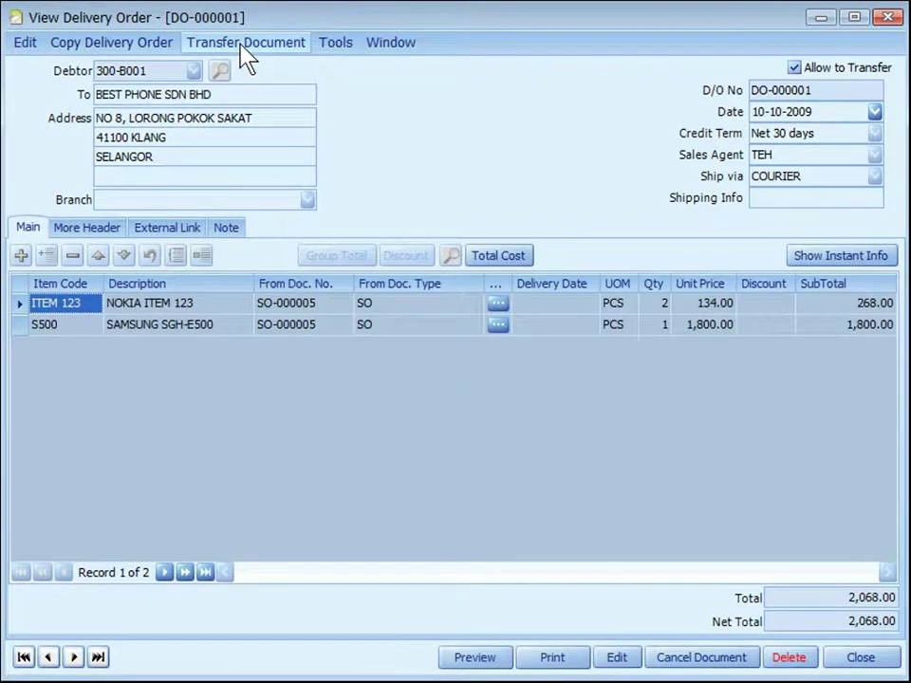
{"action": "left_click", "coordinate": [245, 57]}
{"action": "left_click", "coordinate": [320, 140]}
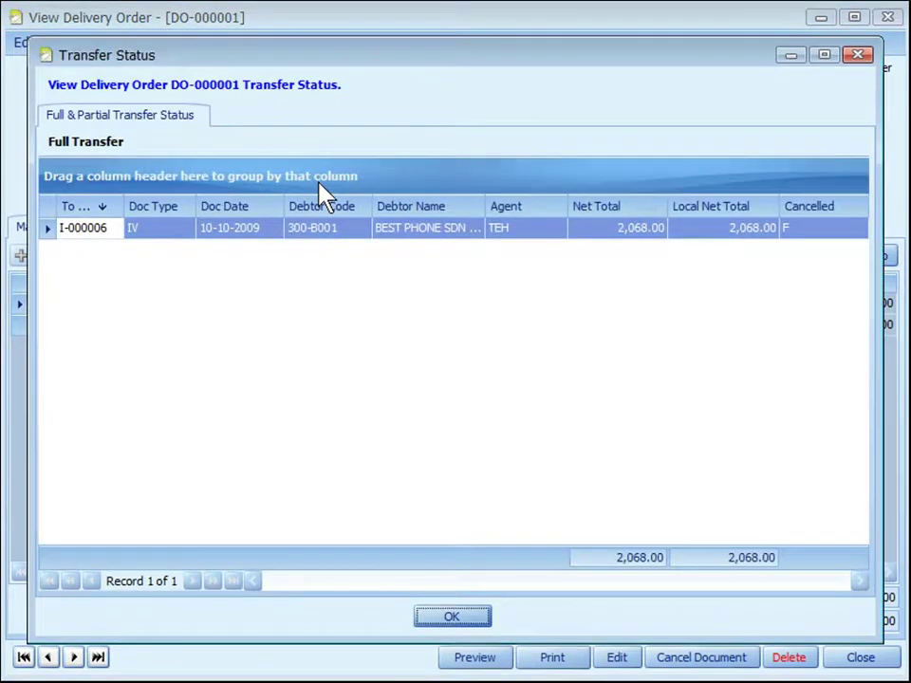
{"action": "key", "text": "Return"}
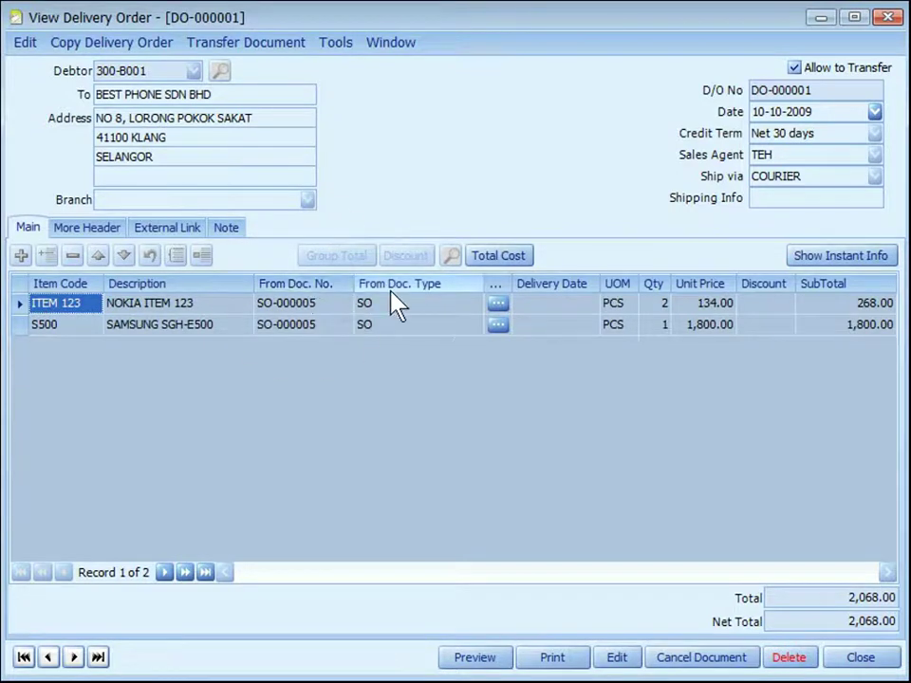
{"action": "left_click", "coordinate": [616, 661]}
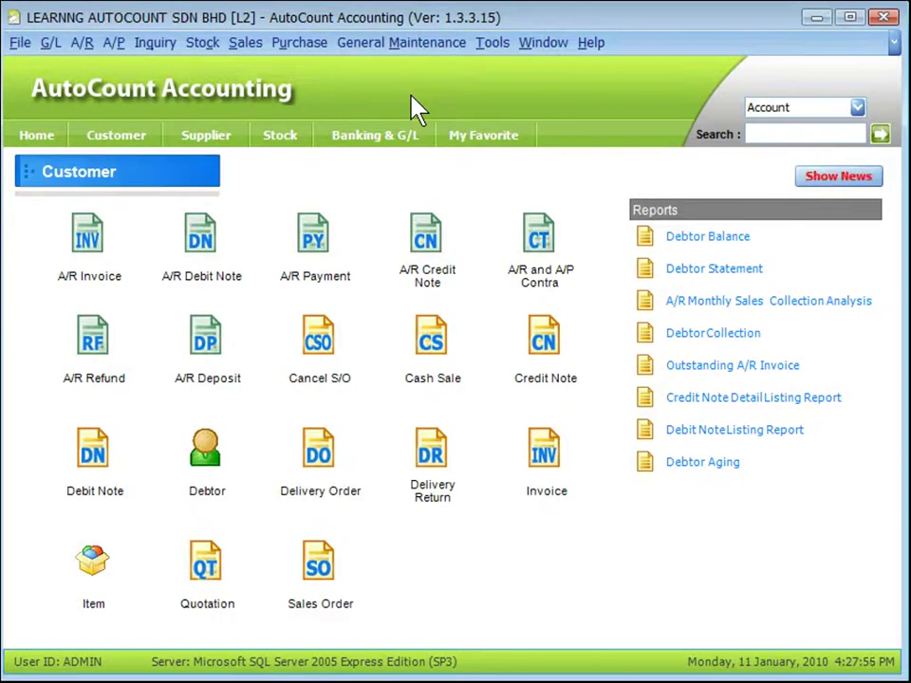
Open the access rights in User Maintenance and locate the Quotation right Can Edit Items that were transferred
{"action": "left_click", "coordinate": [427, 42]}
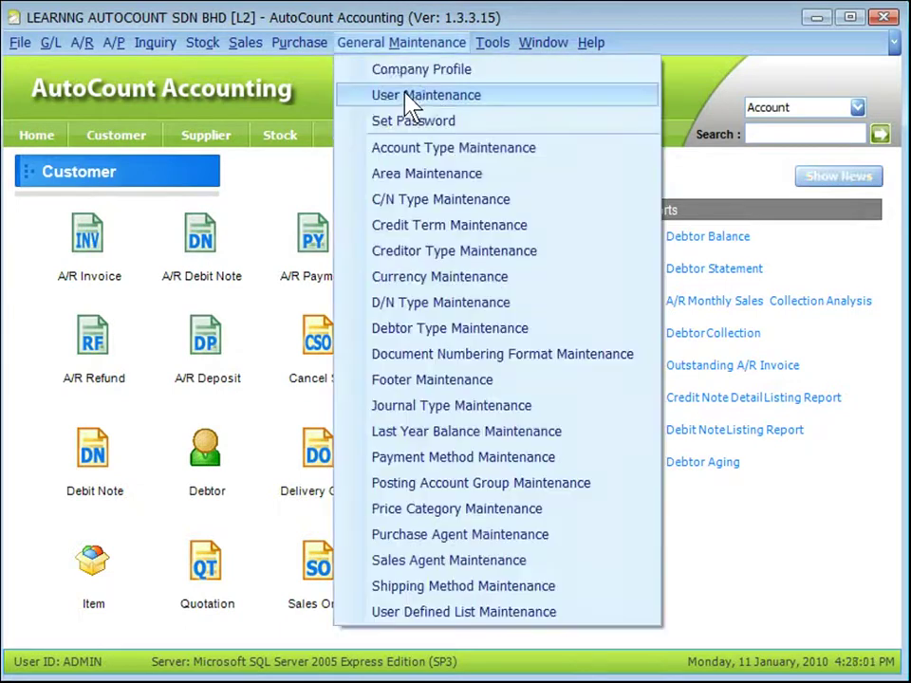
{"action": "left_click", "coordinate": [413, 94]}
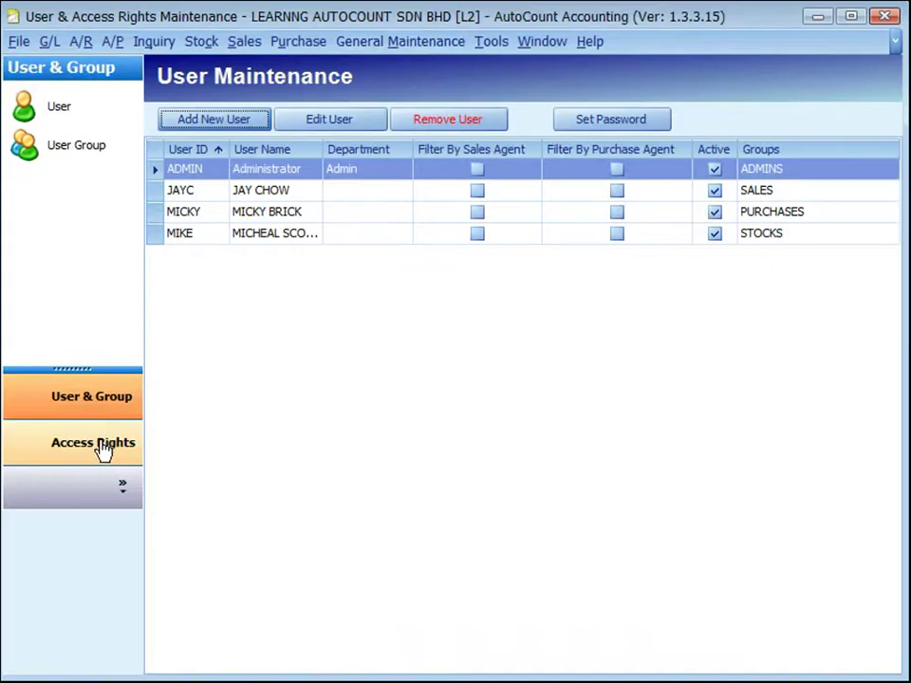
{"action": "left_click", "coordinate": [103, 449]}
{"action": "left_click", "coordinate": [193, 276]}
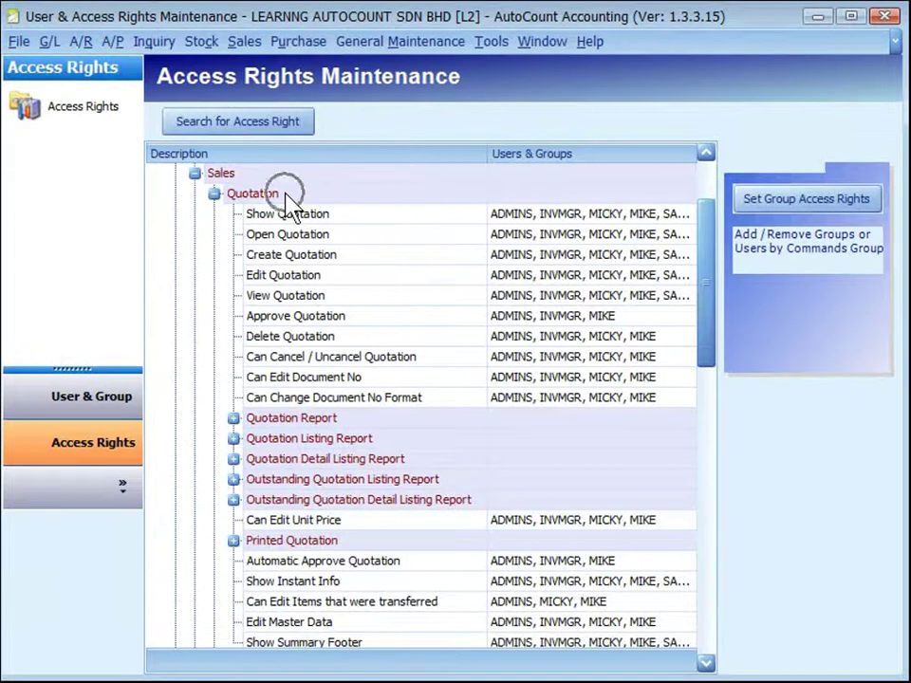
{"action": "left_click", "coordinate": [310, 605]}
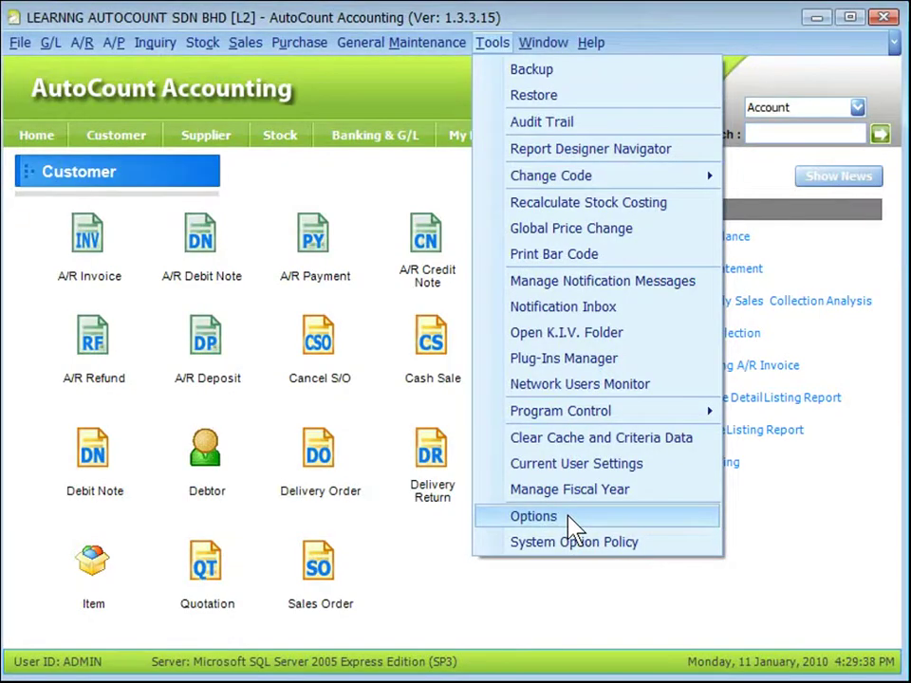
Open the Document Control 2 settings of the Invoicing options
{"action": "left_click", "coordinate": [568, 526]}
{"action": "left_click", "coordinate": [62, 325]}
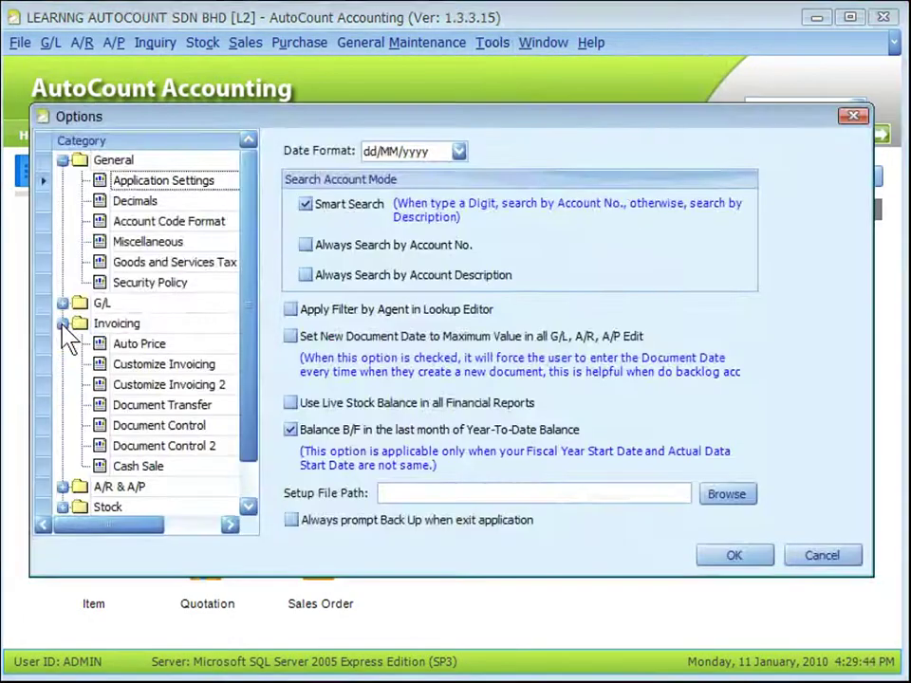
{"action": "left_click", "coordinate": [161, 446]}
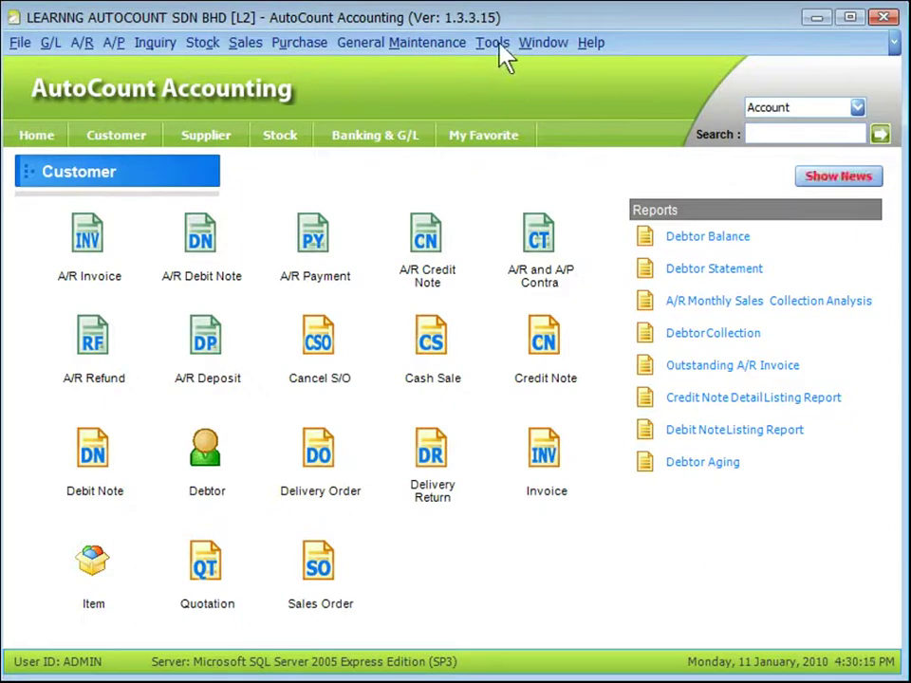
In the System Option Policy, set Can Edit Documents/Items that were transferred to Use setting in User Access Rights
{"action": "left_click", "coordinate": [492, 48]}
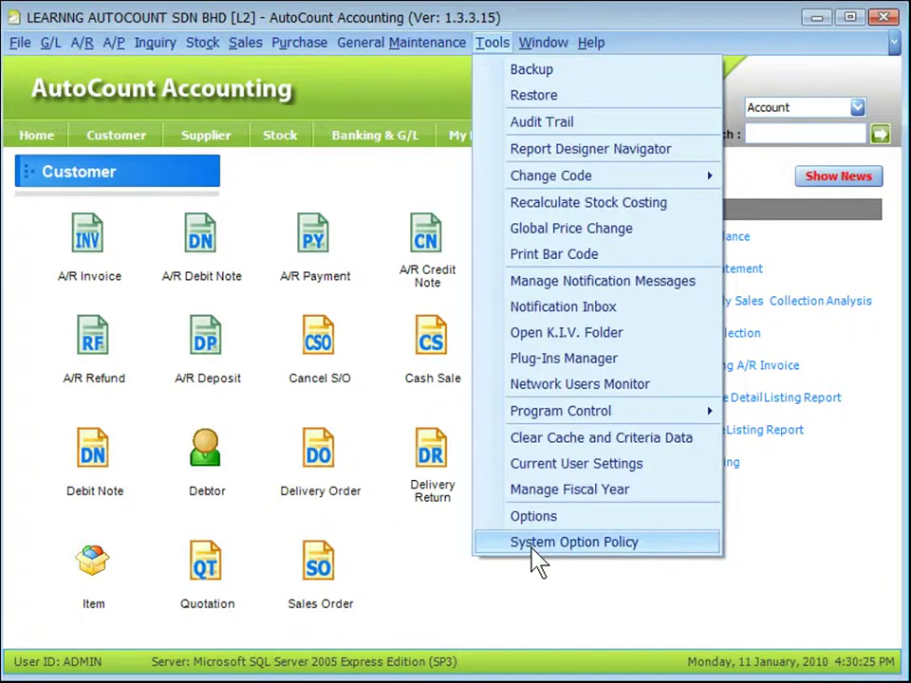
{"action": "left_click", "coordinate": [531, 548]}
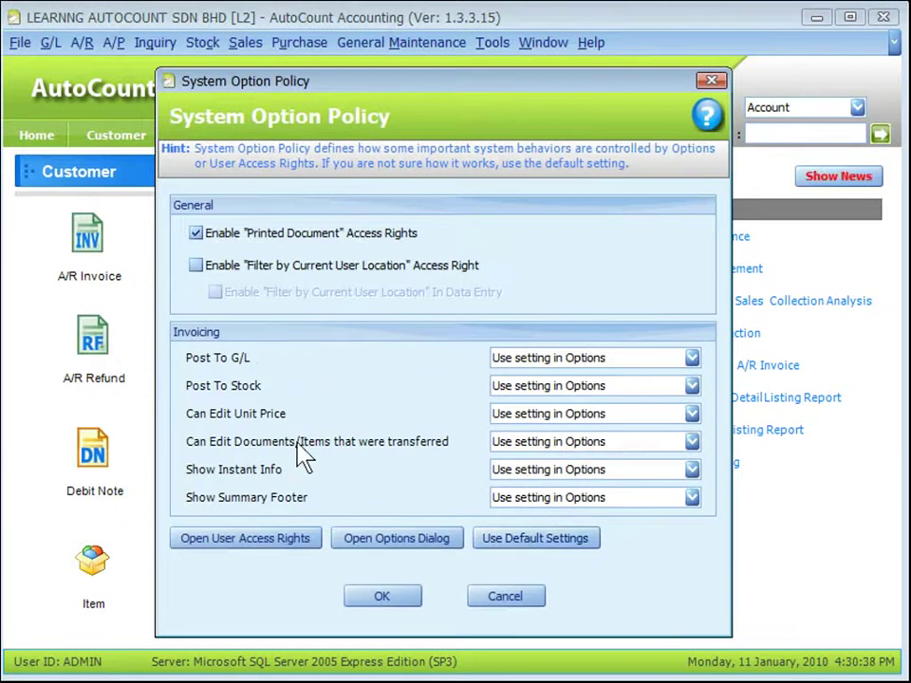
{"action": "left_click", "coordinate": [691, 442]}
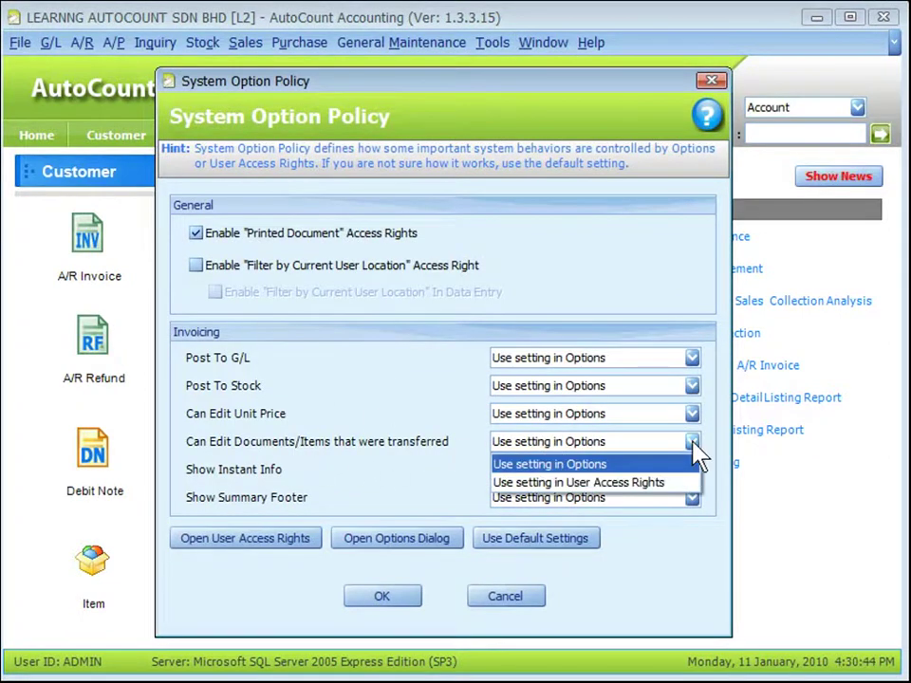
{"action": "left_click", "coordinate": [627, 482]}
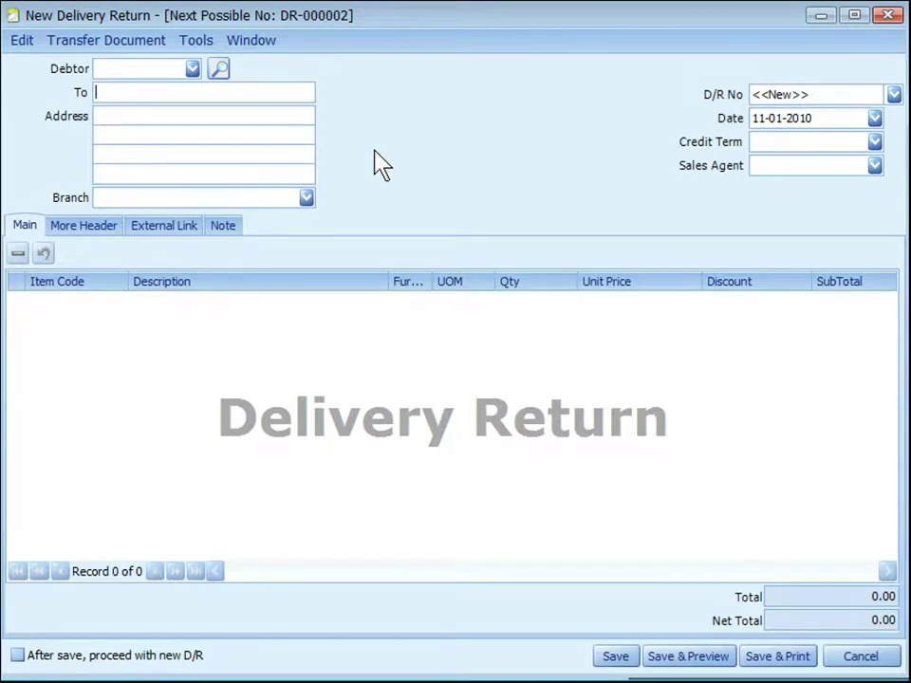
Start a transfer from delivery order into the new delivery return and choose partial item transfer
{"action": "left_click", "coordinate": [138, 46]}
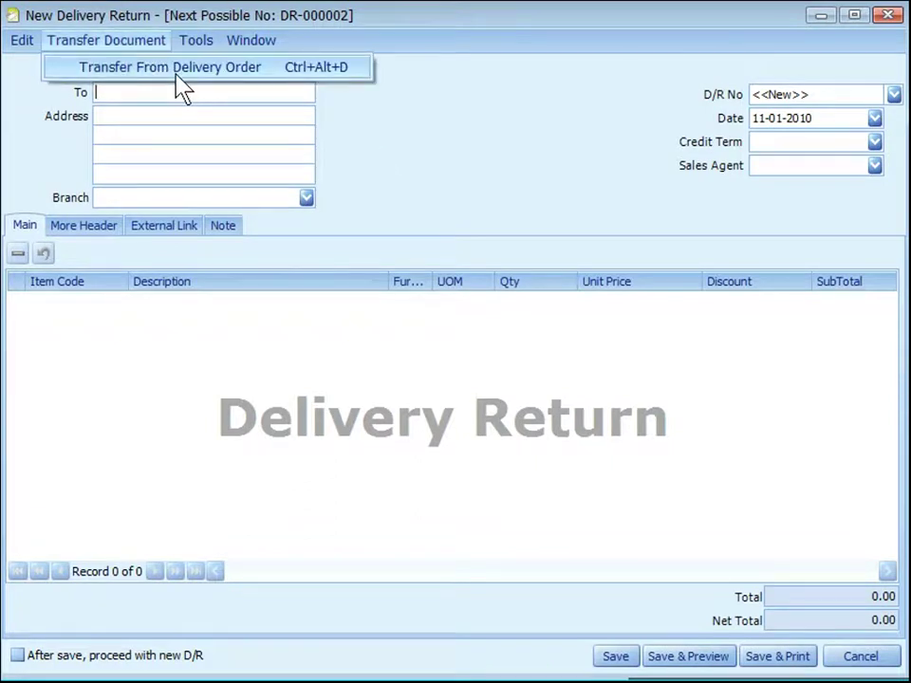
{"action": "left_click", "coordinate": [178, 75]}
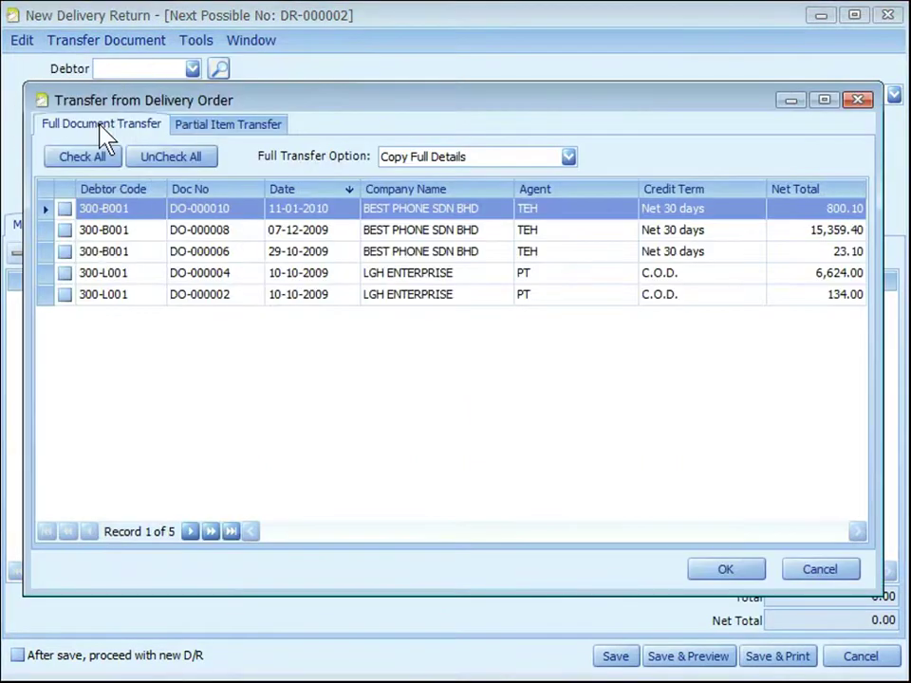
{"action": "left_click", "coordinate": [220, 128]}
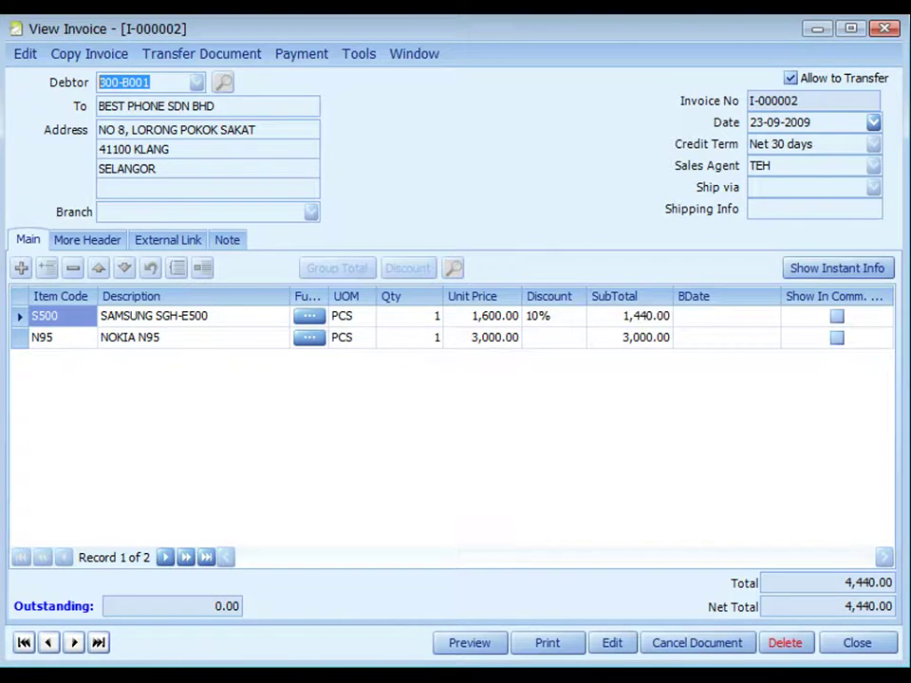
Examine the document transfer options of the BEST PHONE SDN BHD invoice and credit note
{"action": "left_click", "coordinate": [208, 55]}
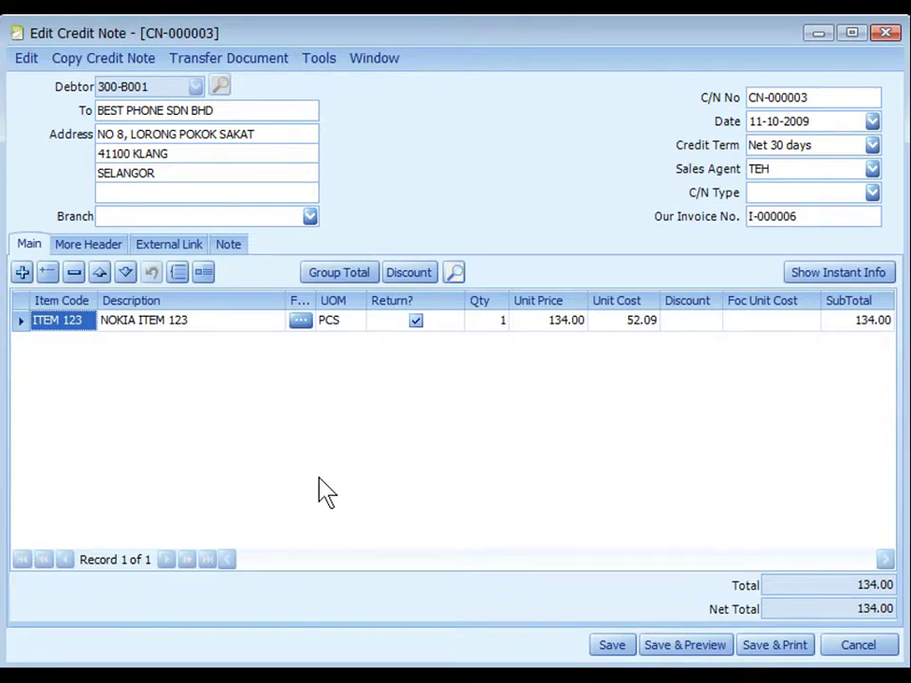
{"action": "left_click", "coordinate": [262, 57]}
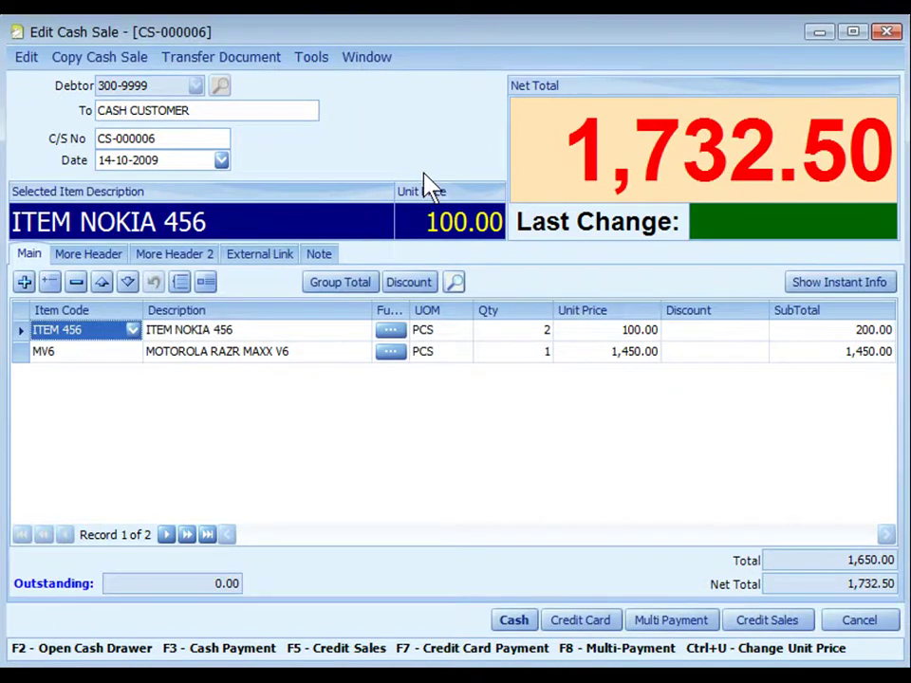
Review the selected item description and unit price on the cash sale, and open the Cash Sale settings of the Invoicing options
{"action": "left_click", "coordinate": [227, 228]}
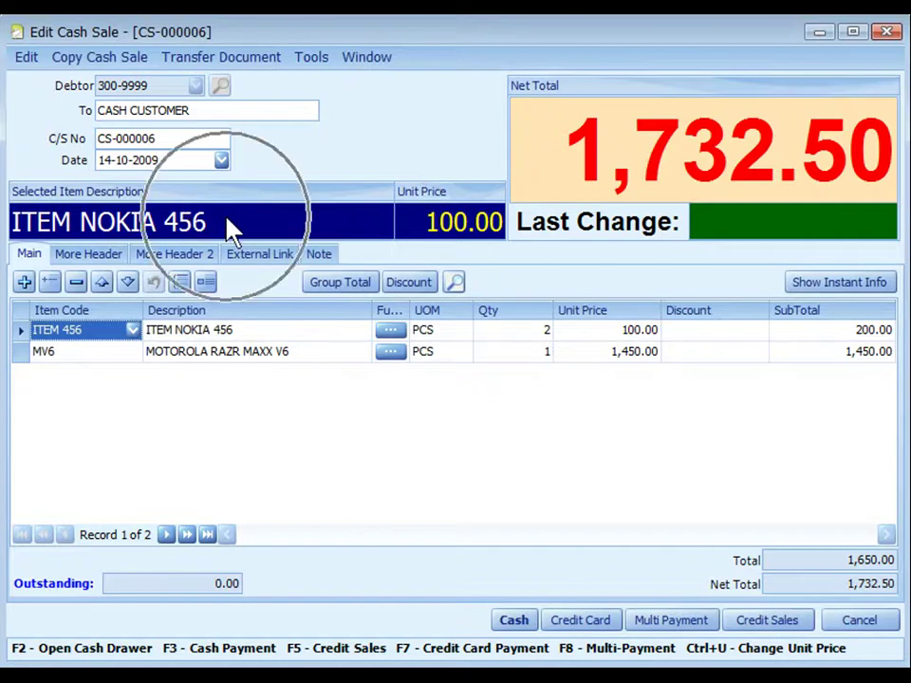
{"action": "left_click", "coordinate": [449, 221]}
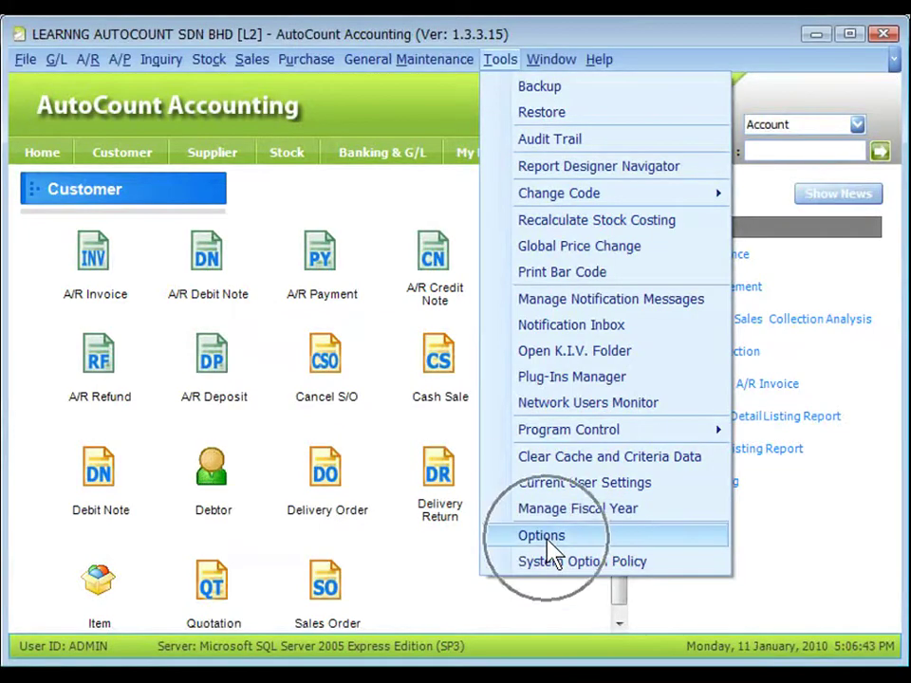
{"action": "left_click", "coordinate": [546, 536]}
{"action": "left_click", "coordinate": [63, 325]}
{"action": "left_click", "coordinate": [130, 467]}
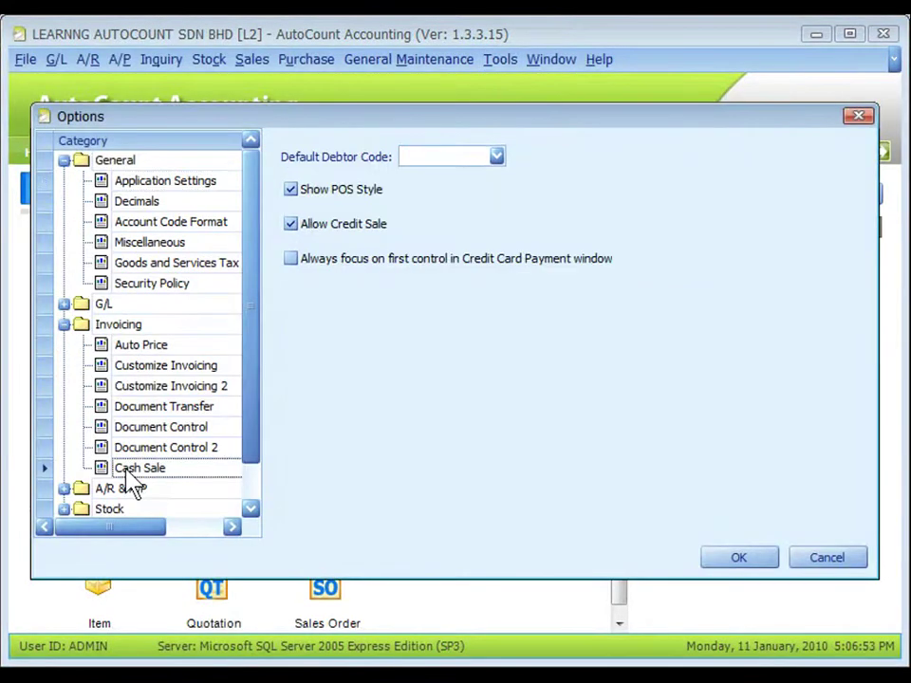
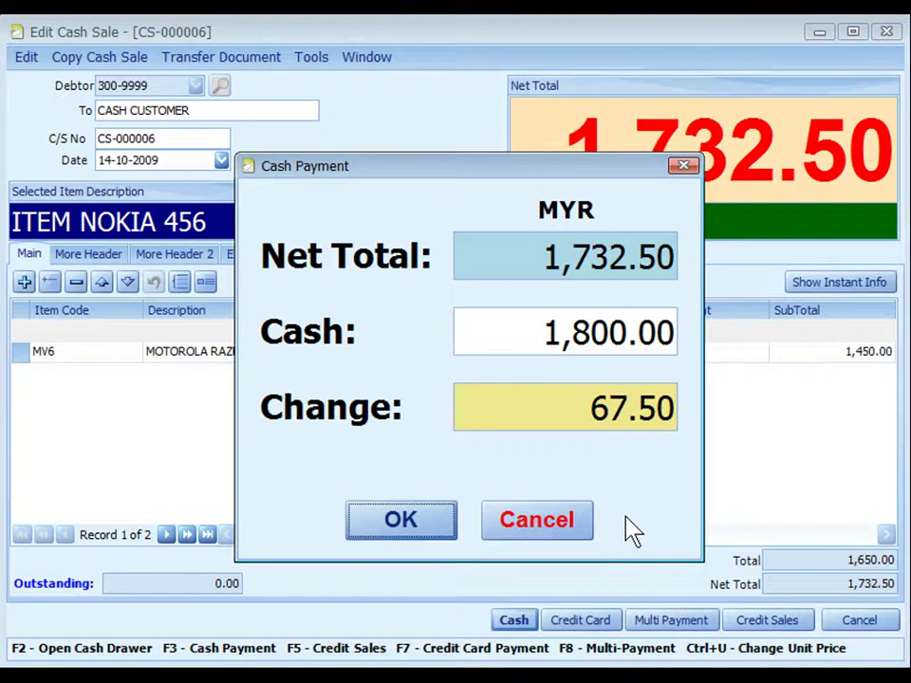
Leave the cash payment entry and view the Credit Card Payment entry for the same cash sale
{"action": "key", "text": "Escape"}
{"action": "left_click", "coordinate": [580, 620]}
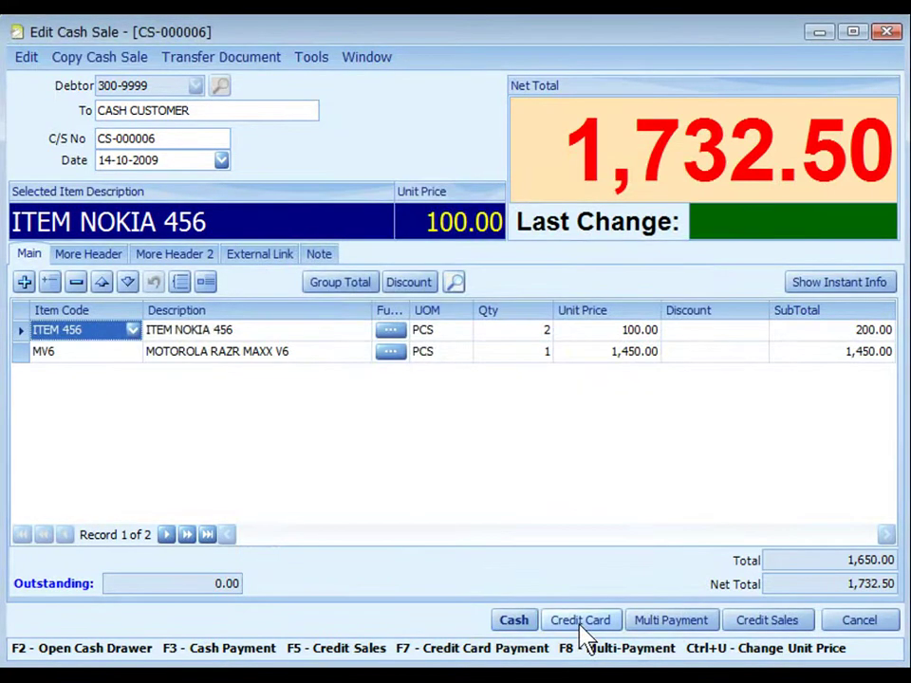
{"action": "left_click", "coordinate": [408, 653]}
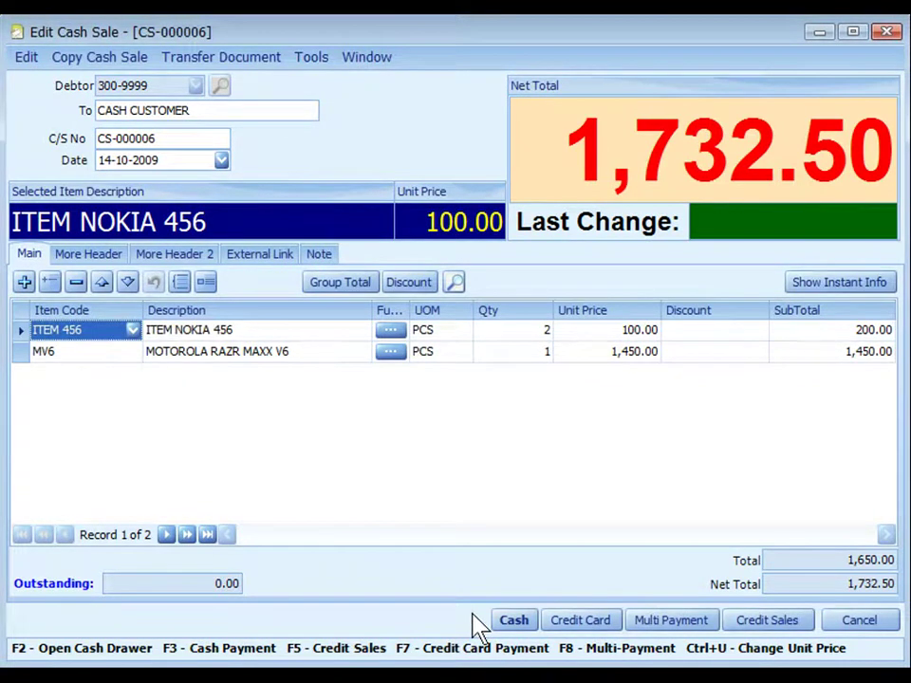
{"action": "key", "text": "F7"}
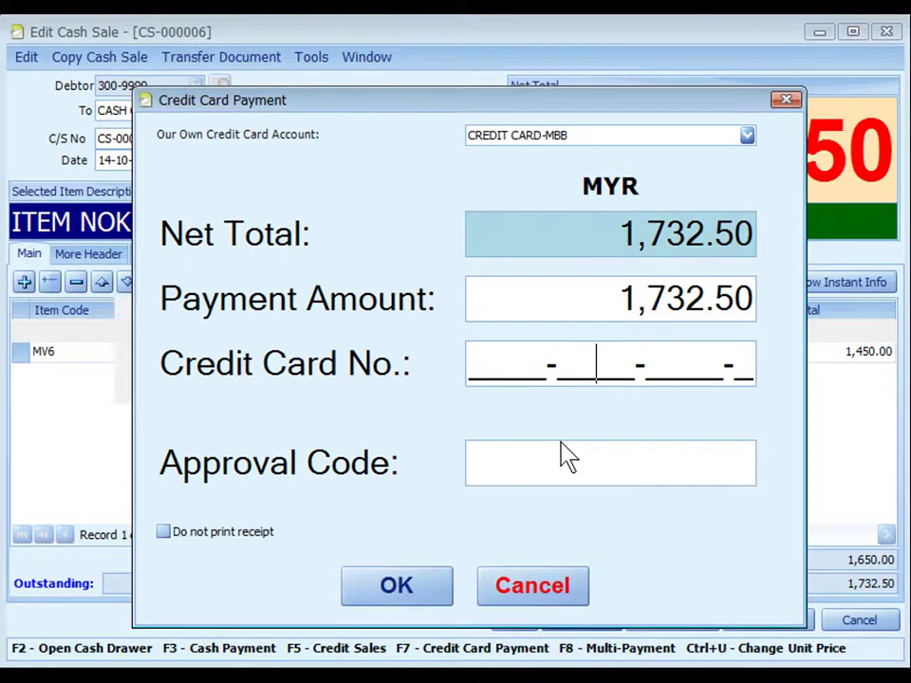
{"action": "key", "text": "Escape"}
Add a second payment line to the cash sale's multi-payment entry and save the payment
{"action": "left_click", "coordinate": [669, 620]}
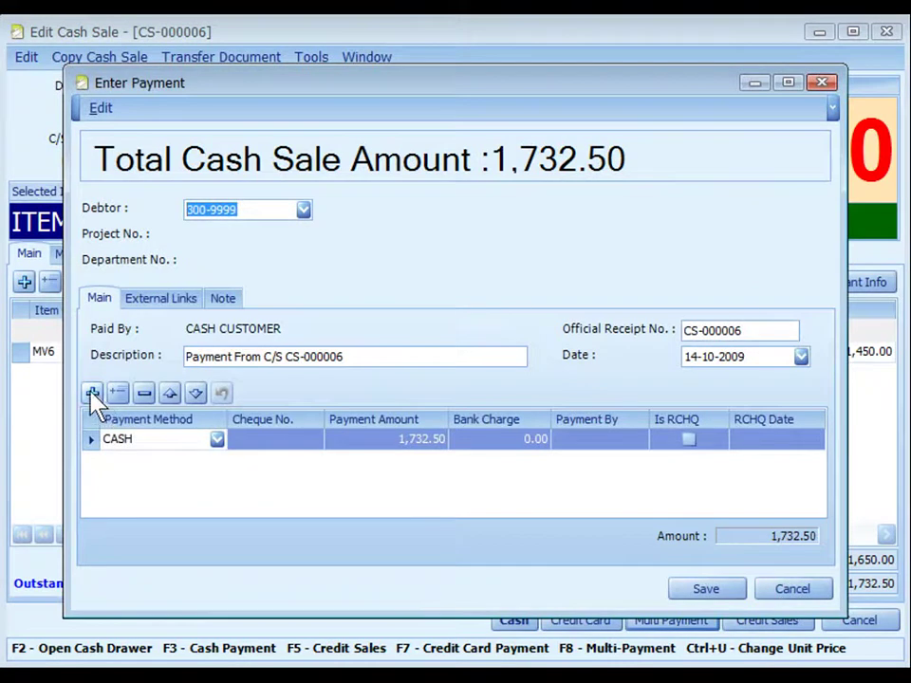
{"action": "left_click", "coordinate": [94, 394]}
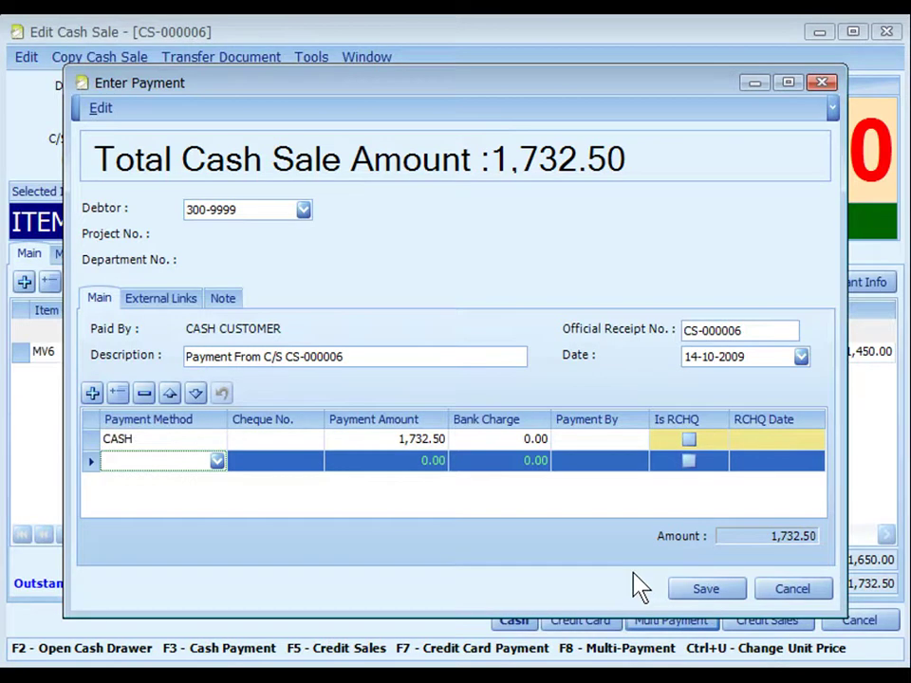
{"action": "left_click", "coordinate": [706, 588]}
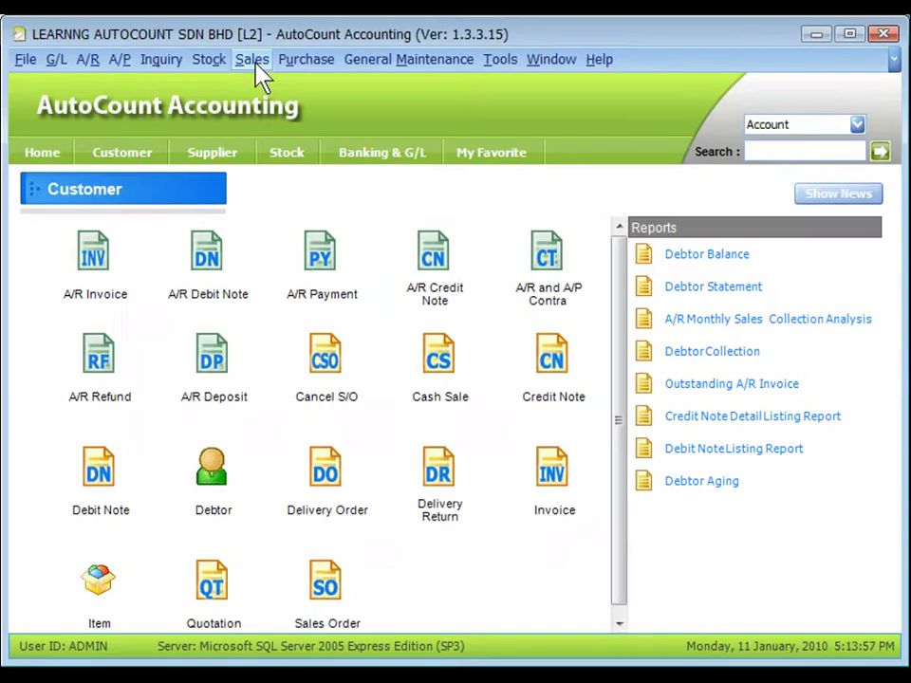
Open the list of sales documents and reports
{"action": "left_click", "coordinate": [254, 61]}
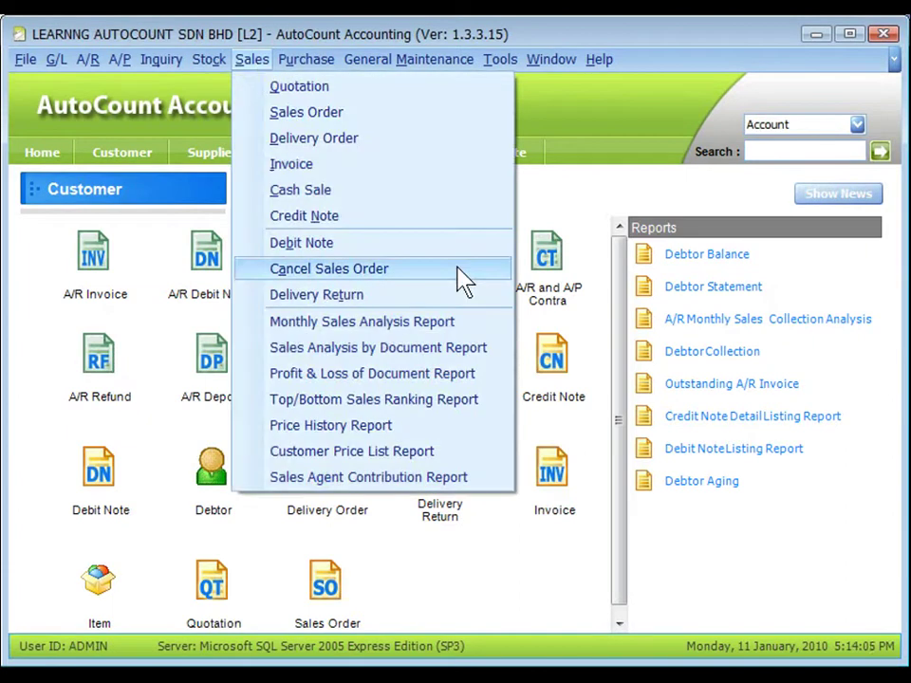